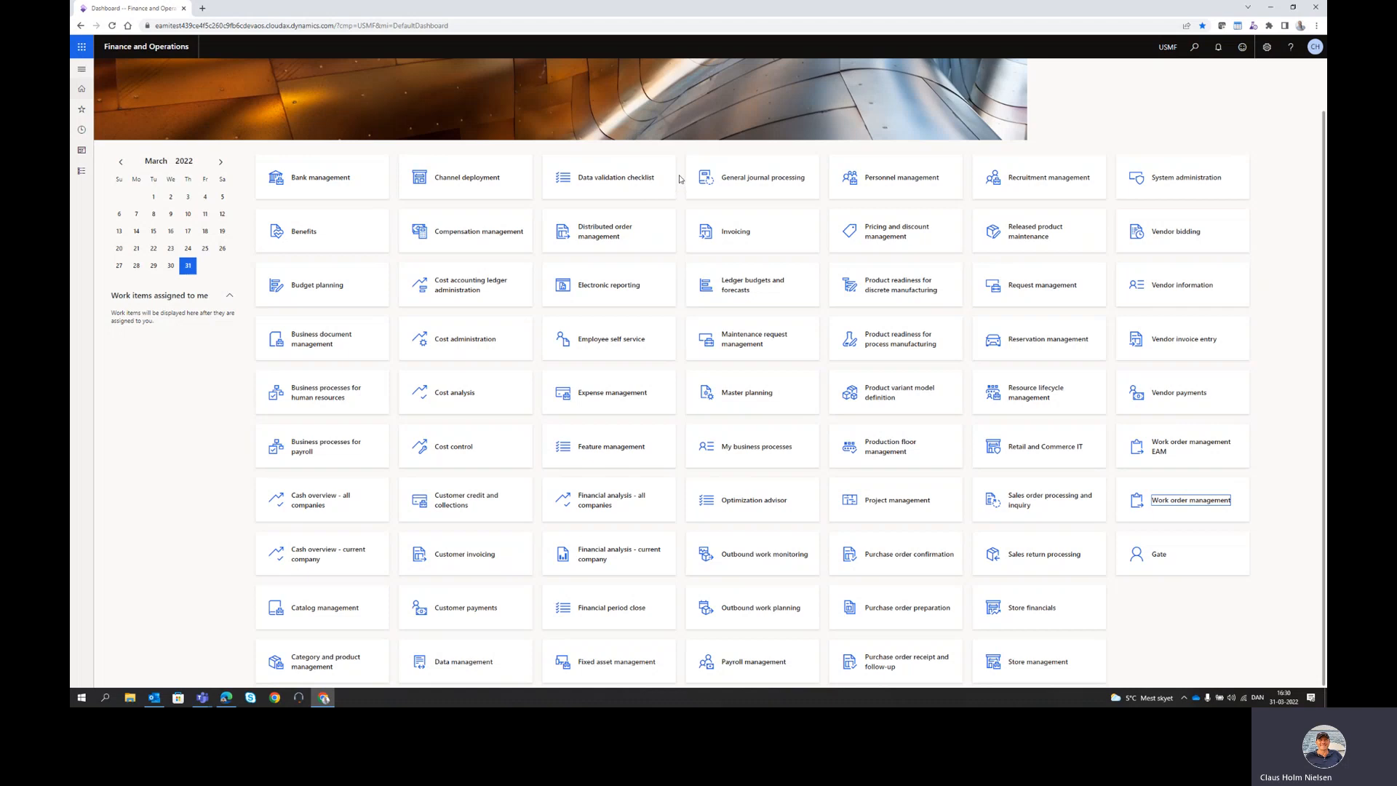
- Expand the navigation pane's module list and open the Asset management menu
left_click(82, 172)
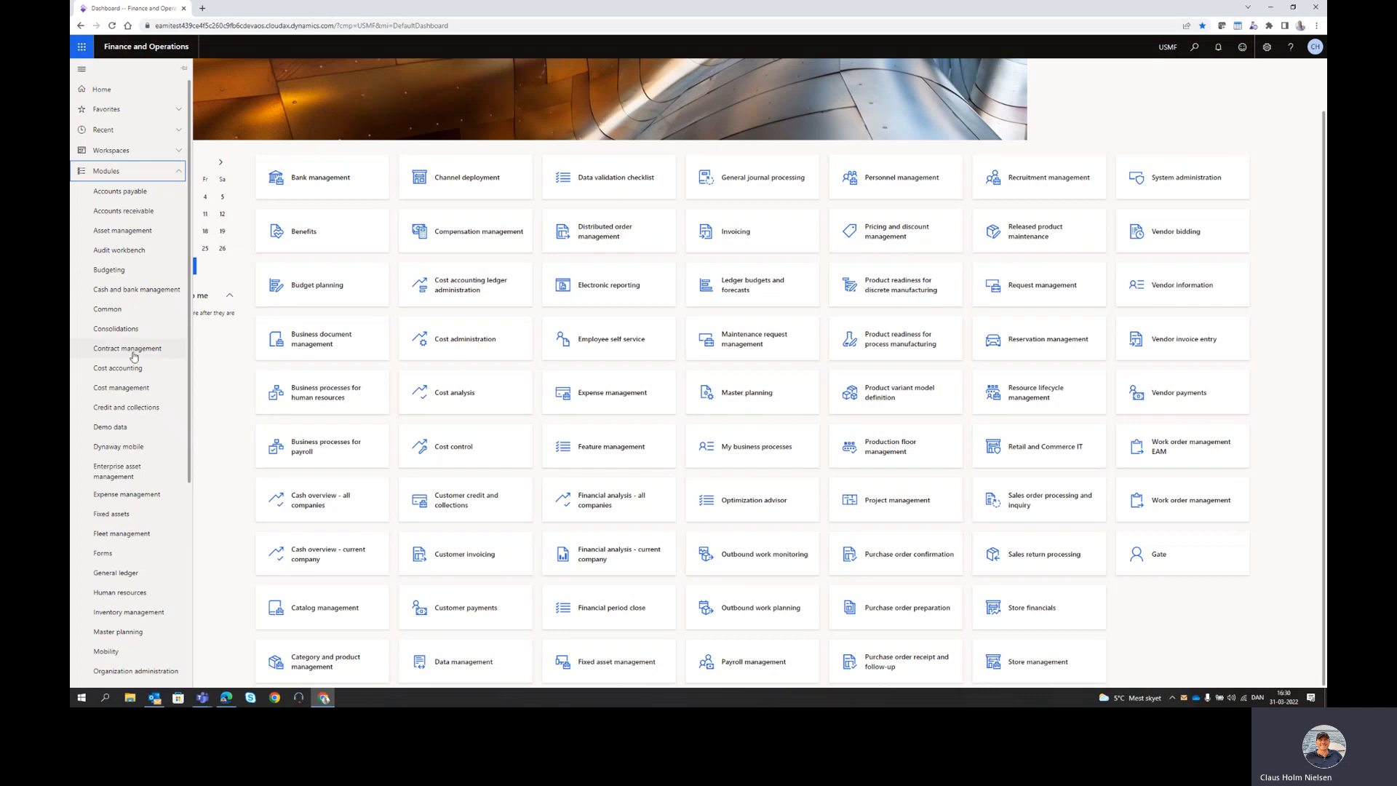
left_click(118, 232)
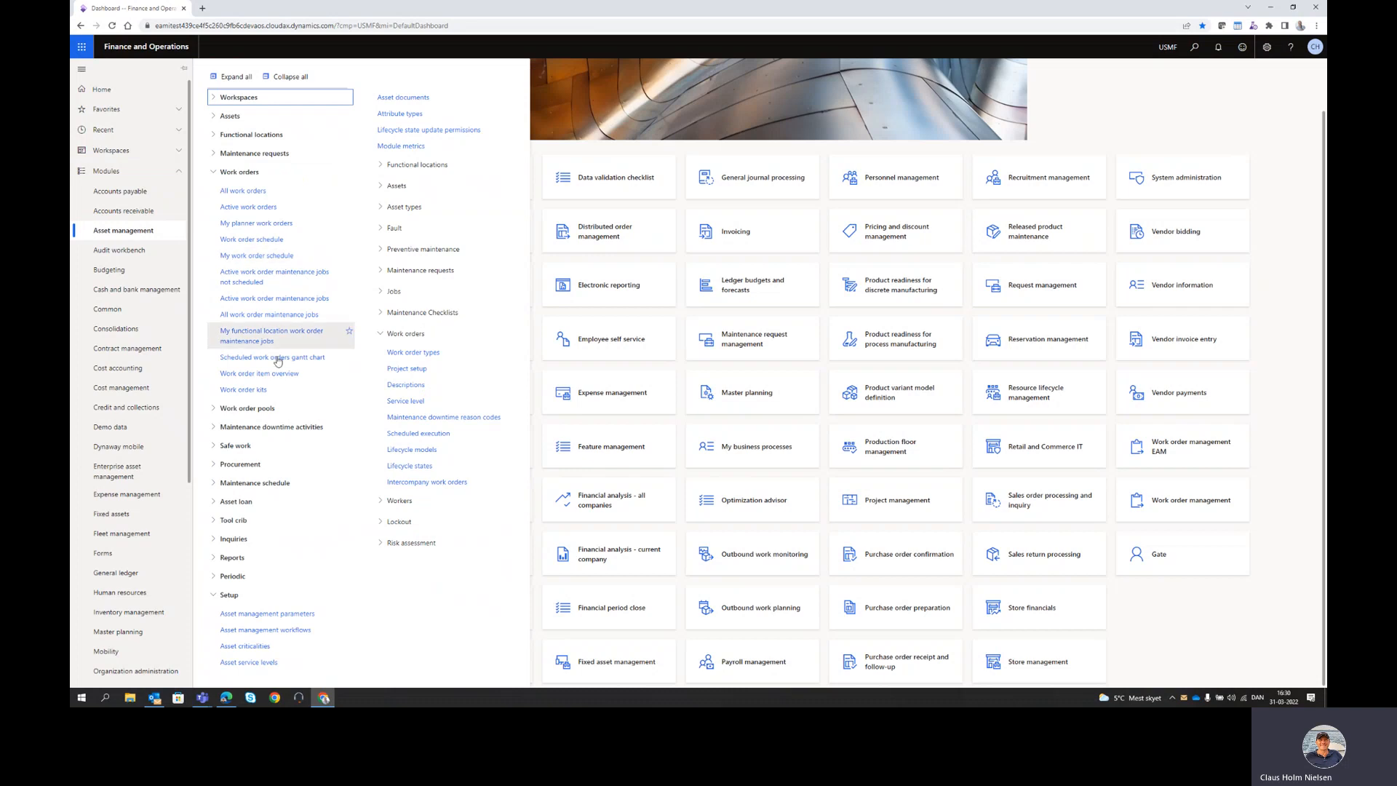
- Go through Asset management > Safe work to Forms > Setup > Form templates
left_click(215, 448)
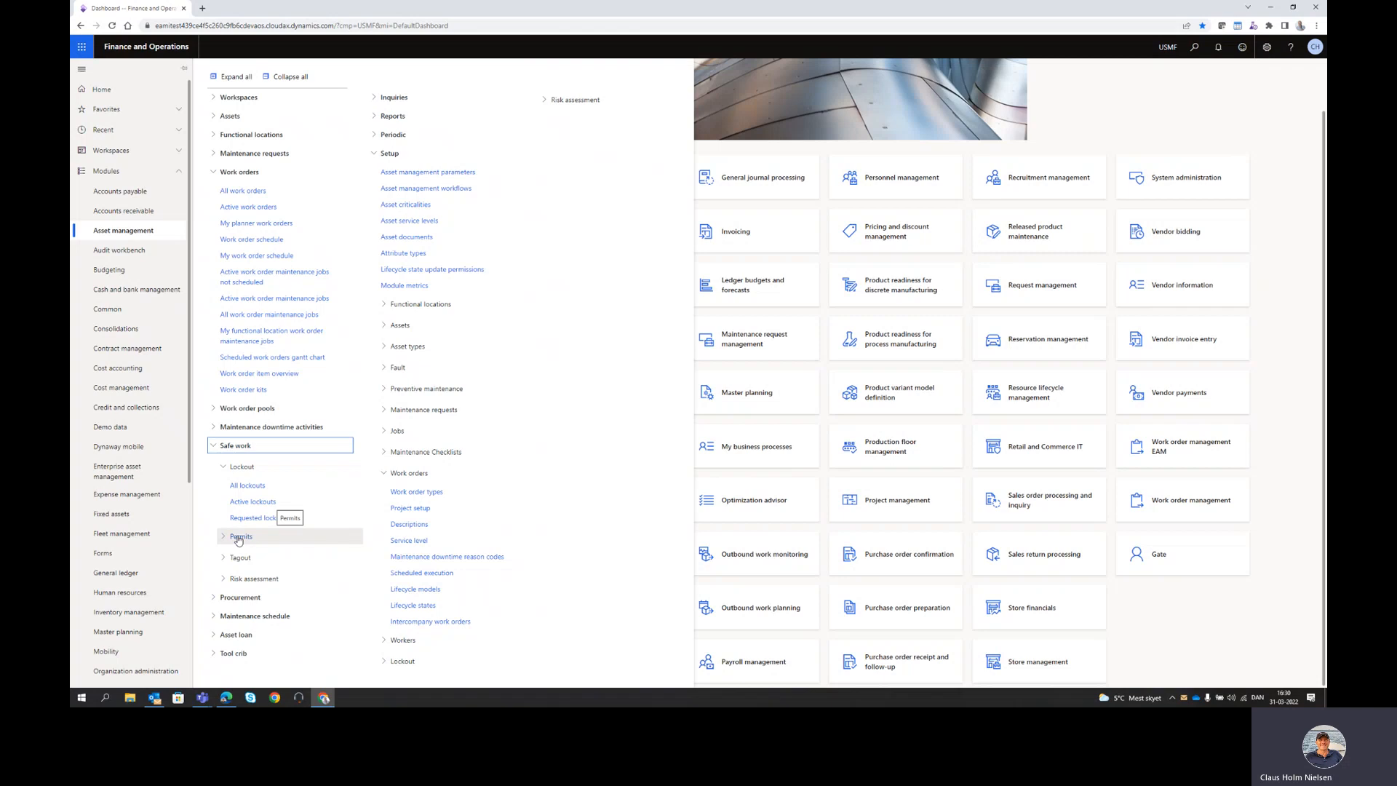
left_click(103, 555)
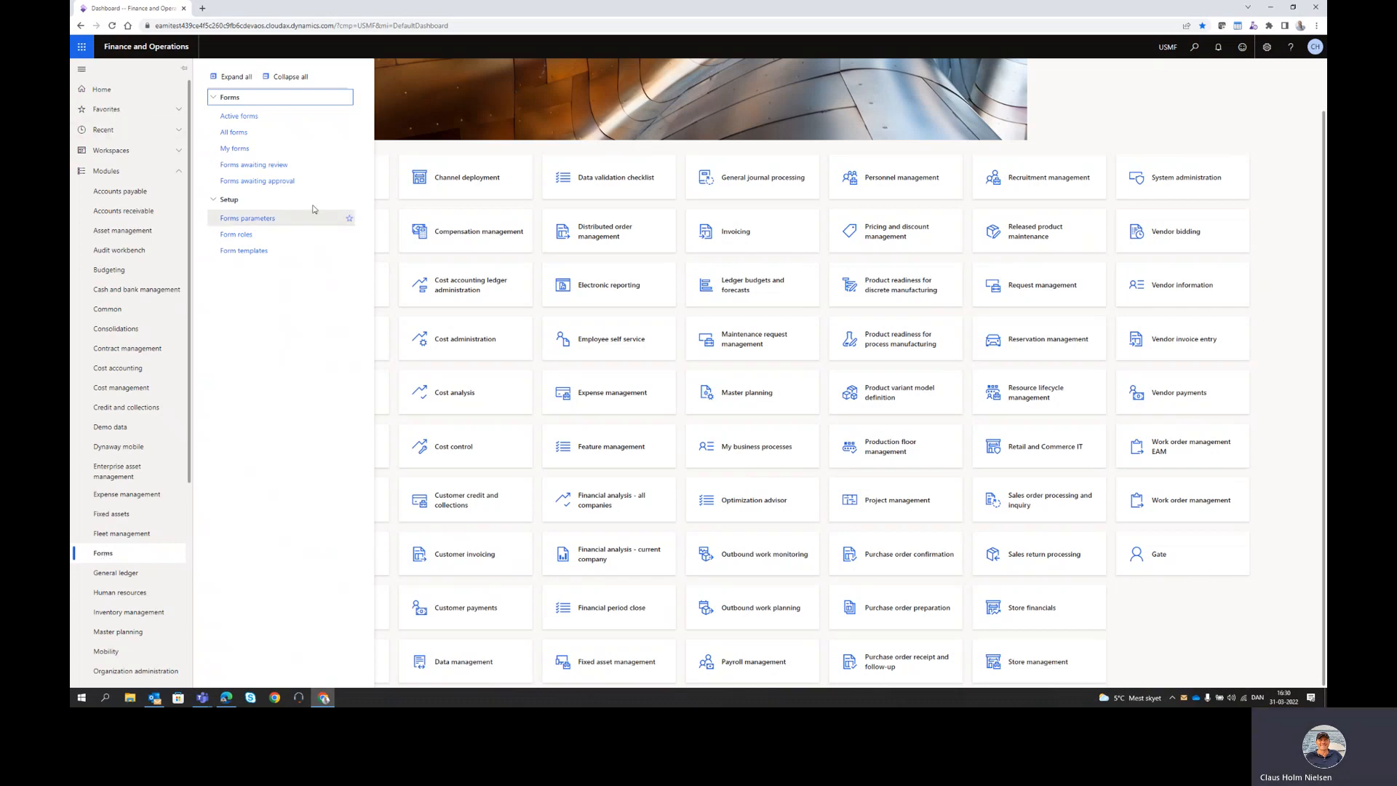
left_click(253, 251)
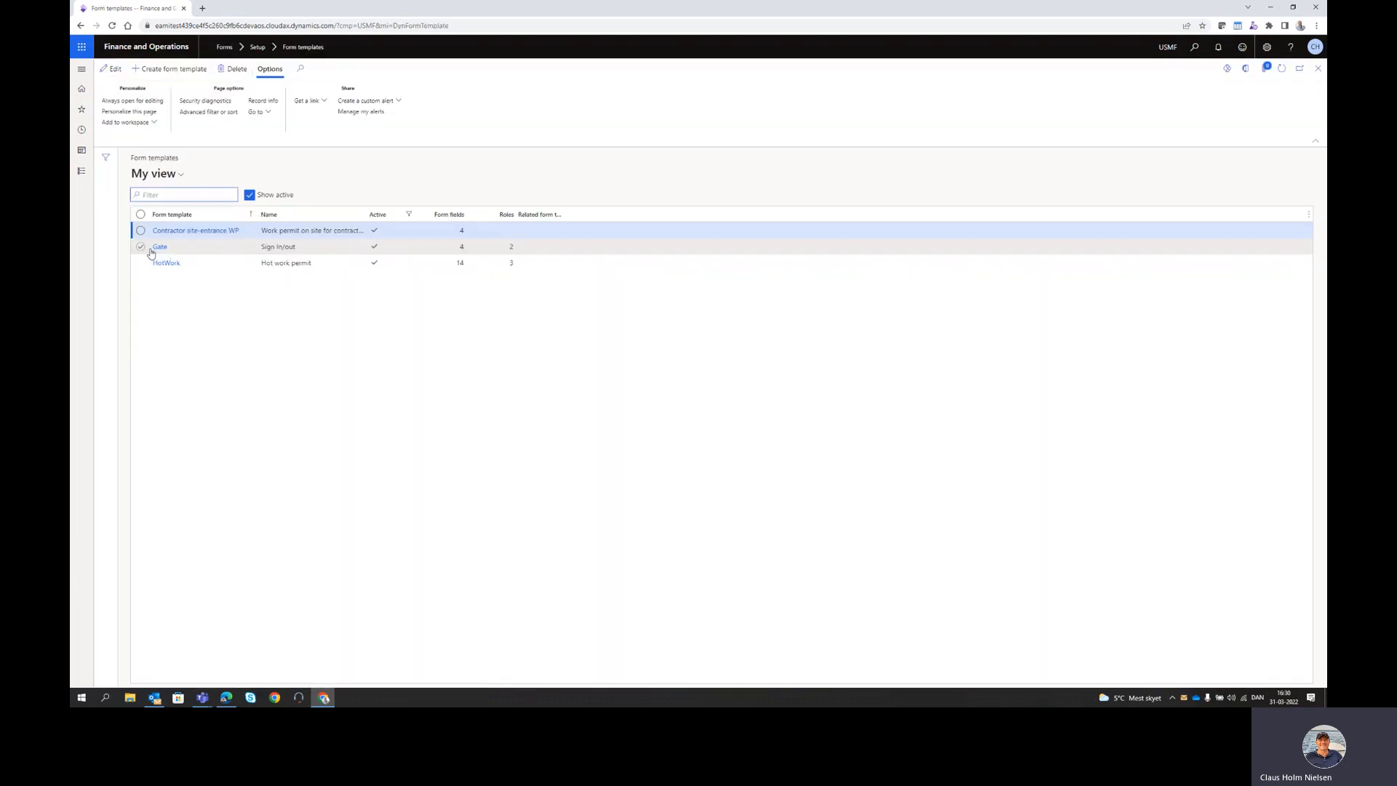
- Inspect the Gate and Contractor site-entrance WP templates' fields, then close the template list
left_click(158, 247)
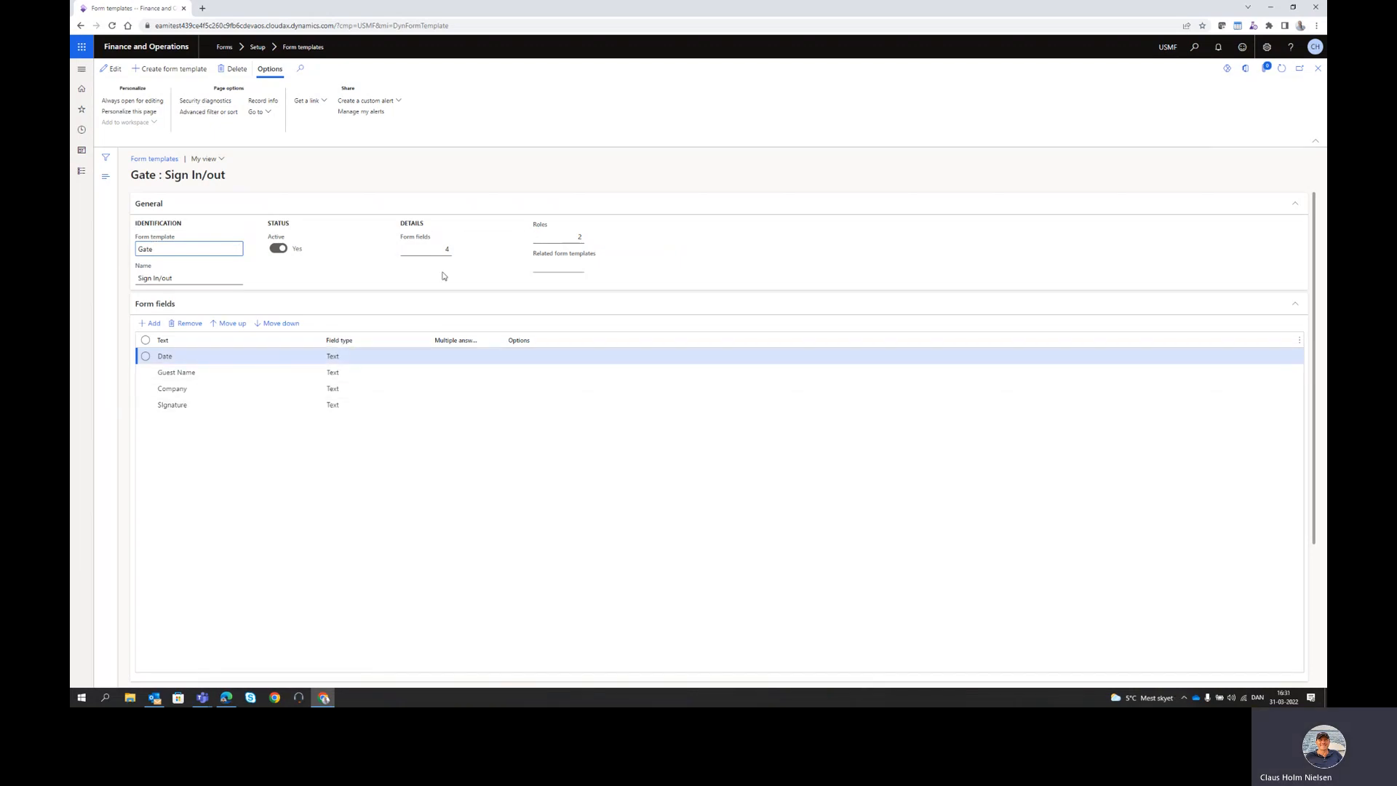
left_click(1318, 70)
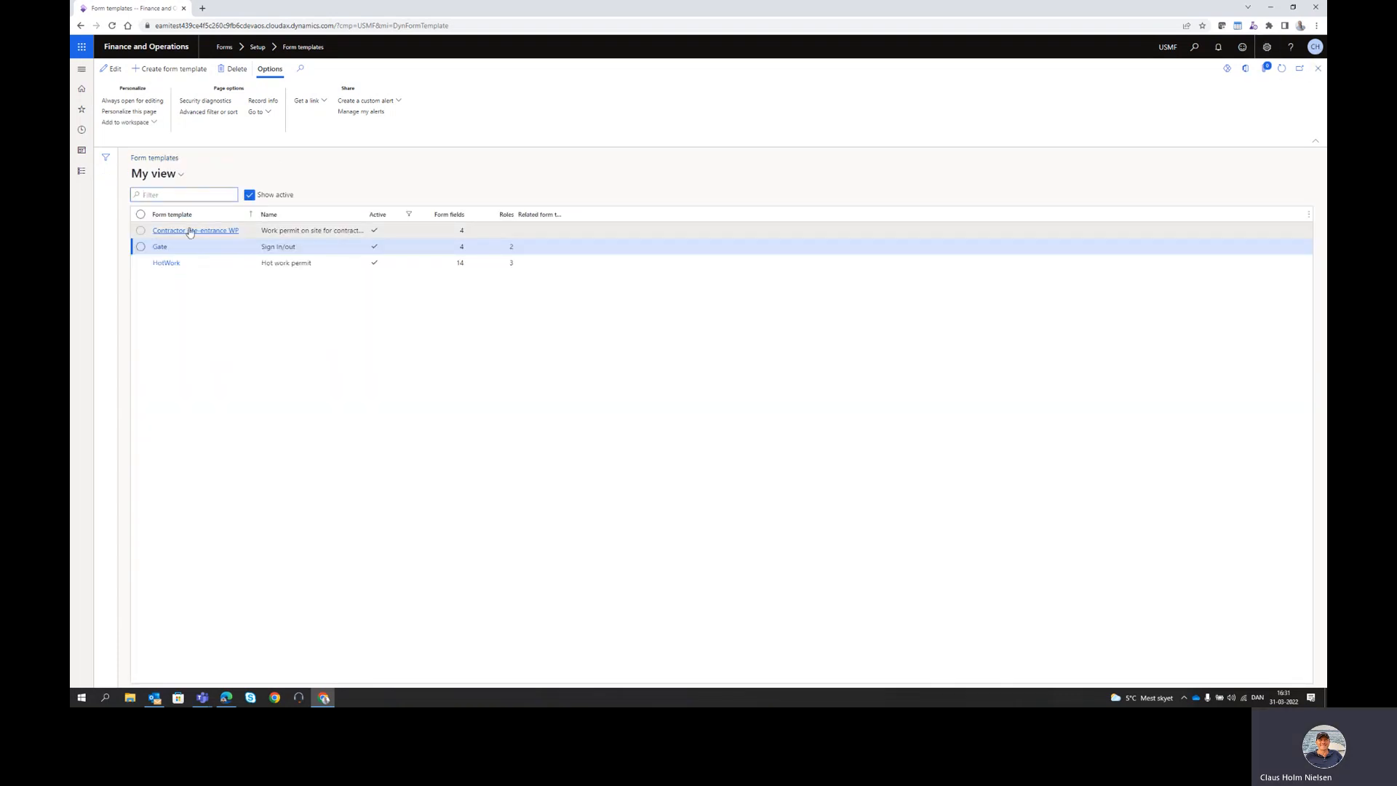
left_click(189, 230)
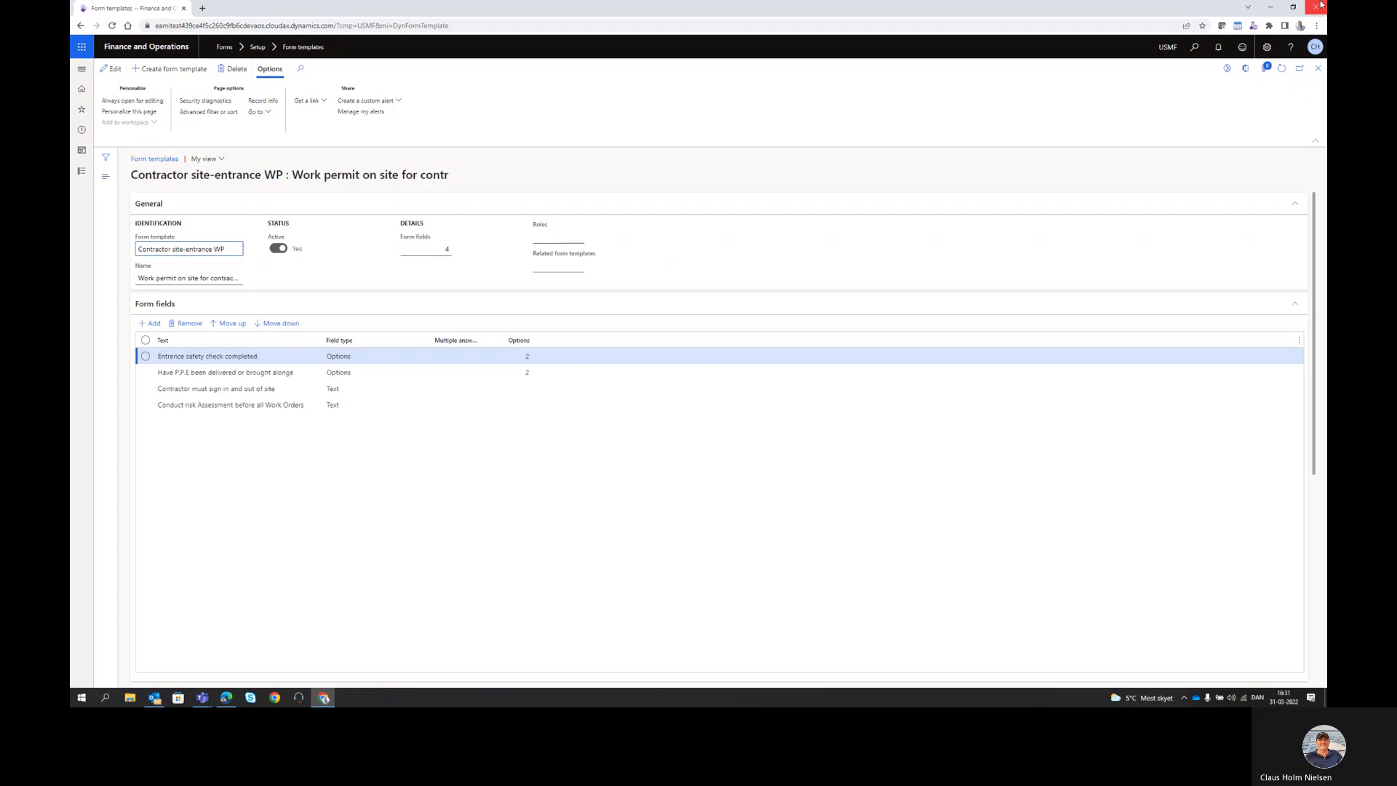
left_click(1317, 71)
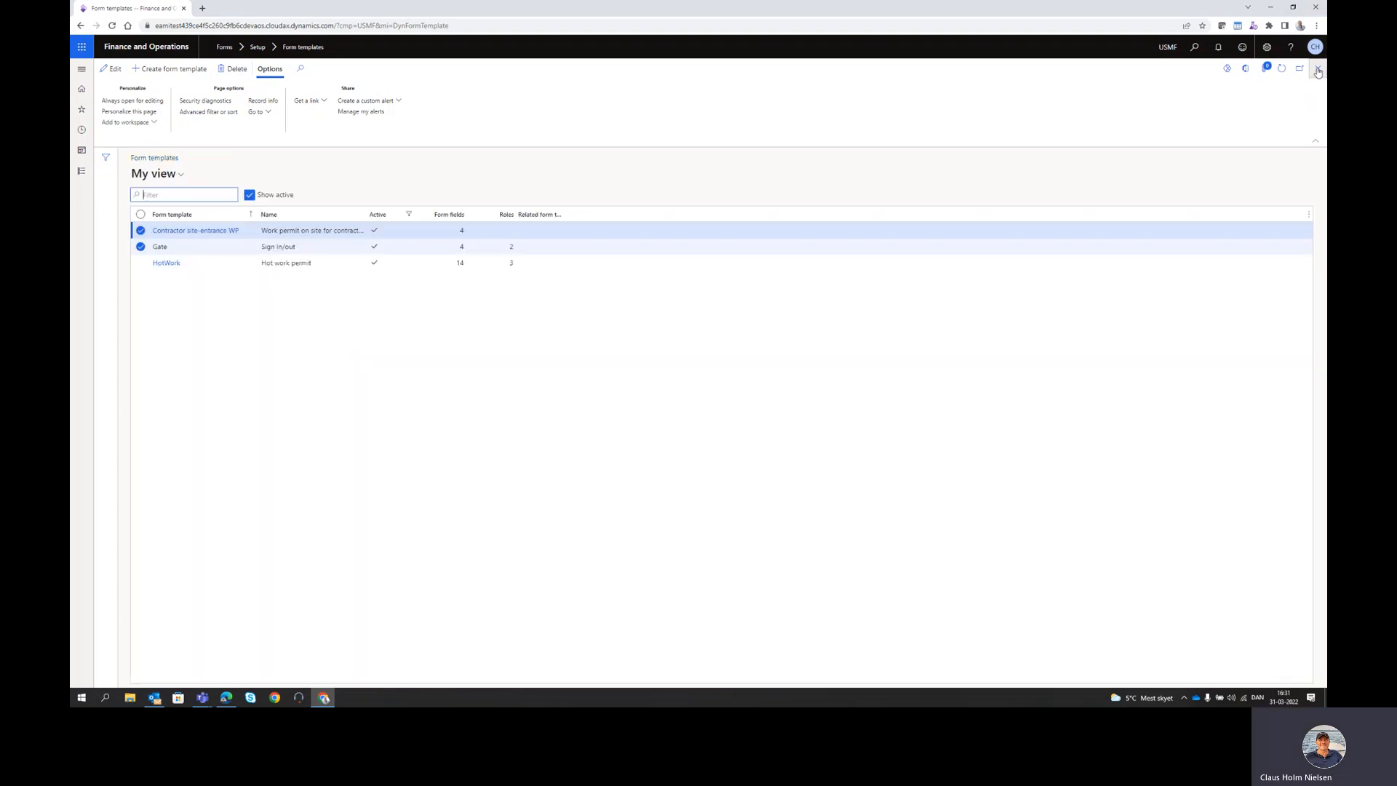
left_click(1317, 70)
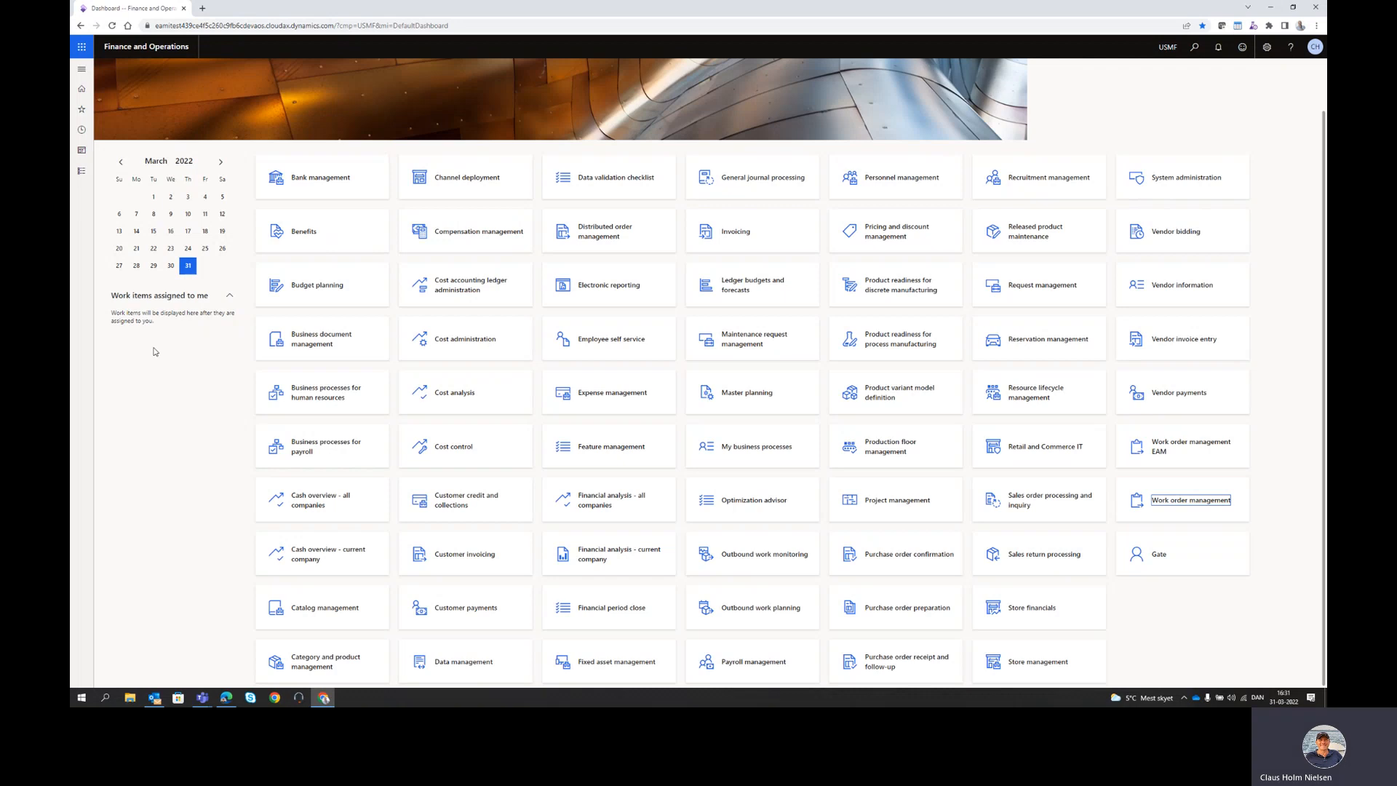
- From the Gate workspace's Sign In & Out list, create form USMF-00000034 using the Gate template
left_click(1162, 560)
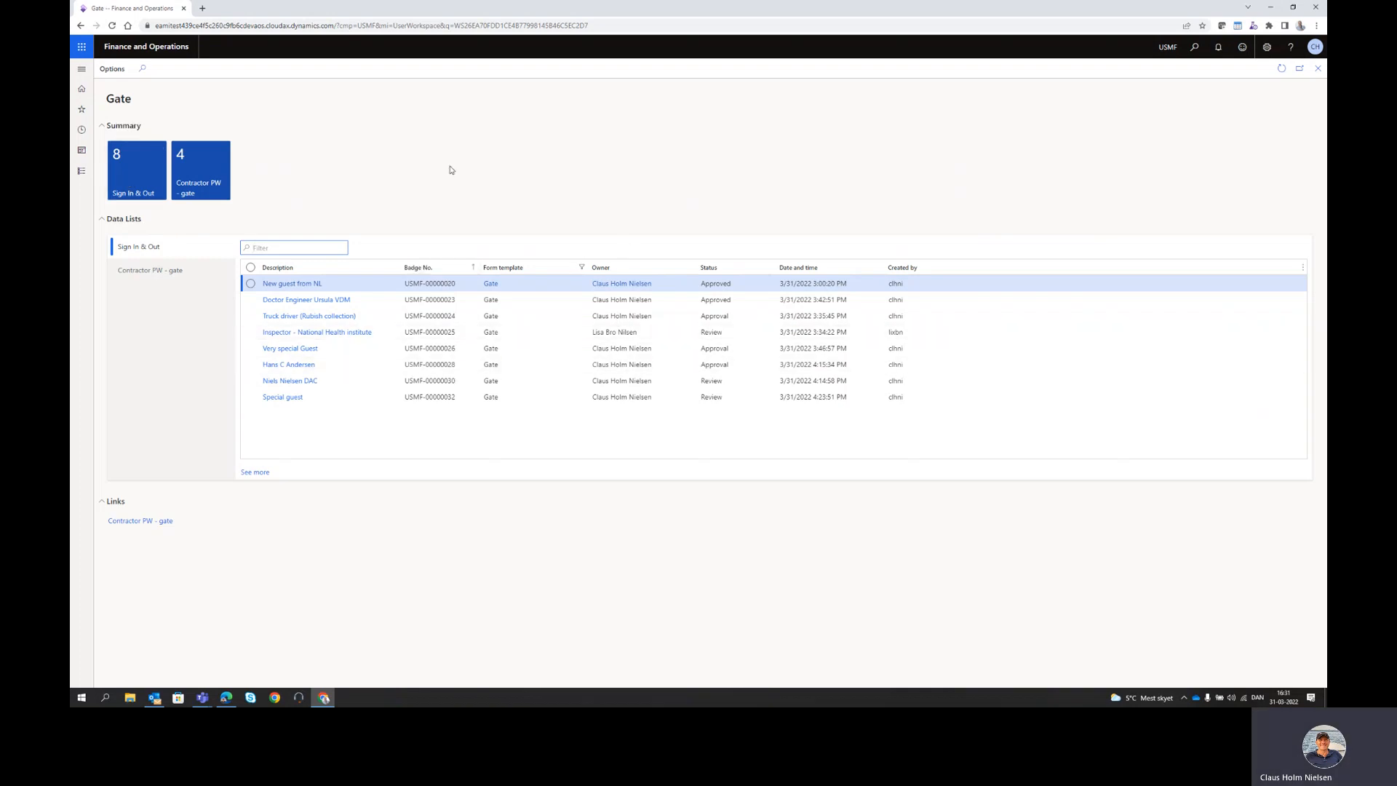
left_click(124, 173)
left_click(155, 70)
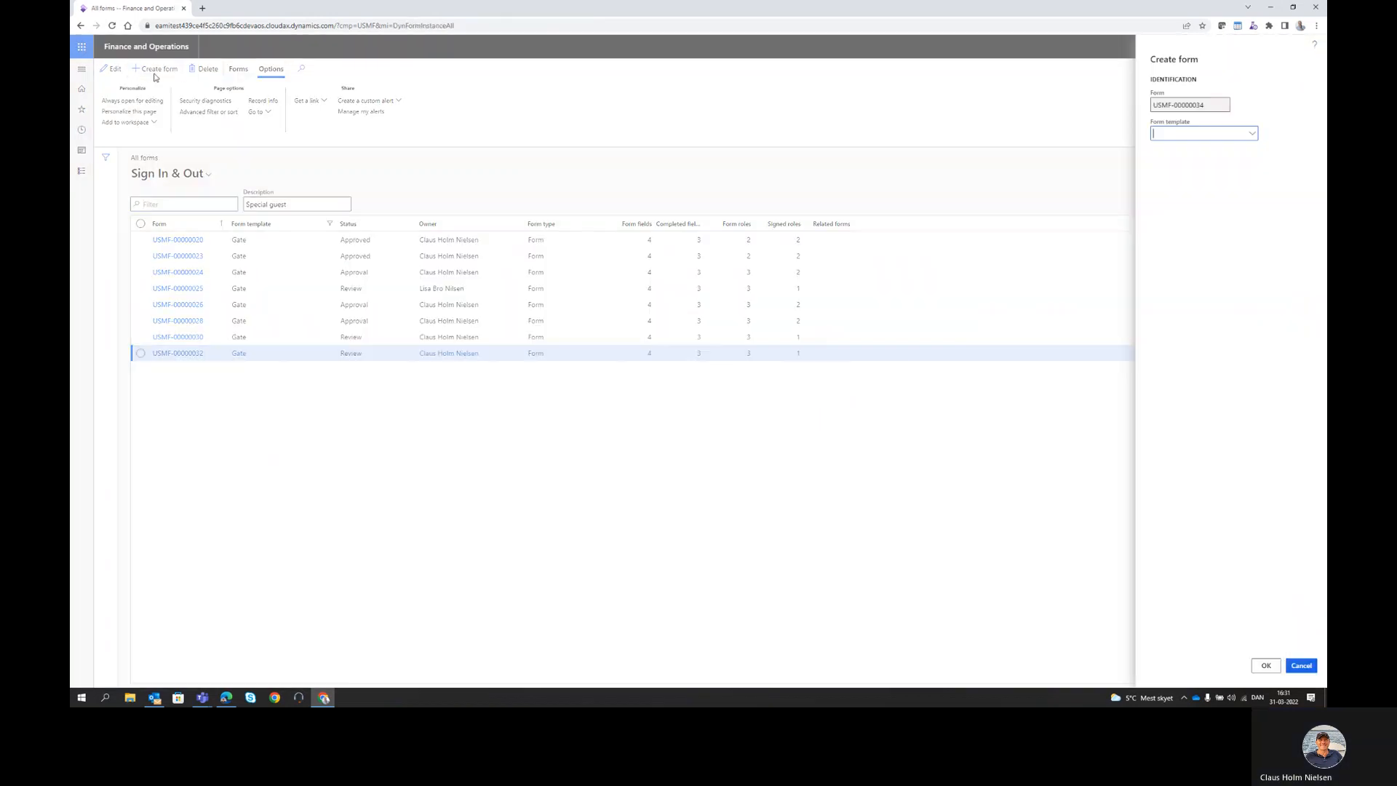
left_click(1251, 134)
left_click(1169, 181)
left_click(1265, 665)
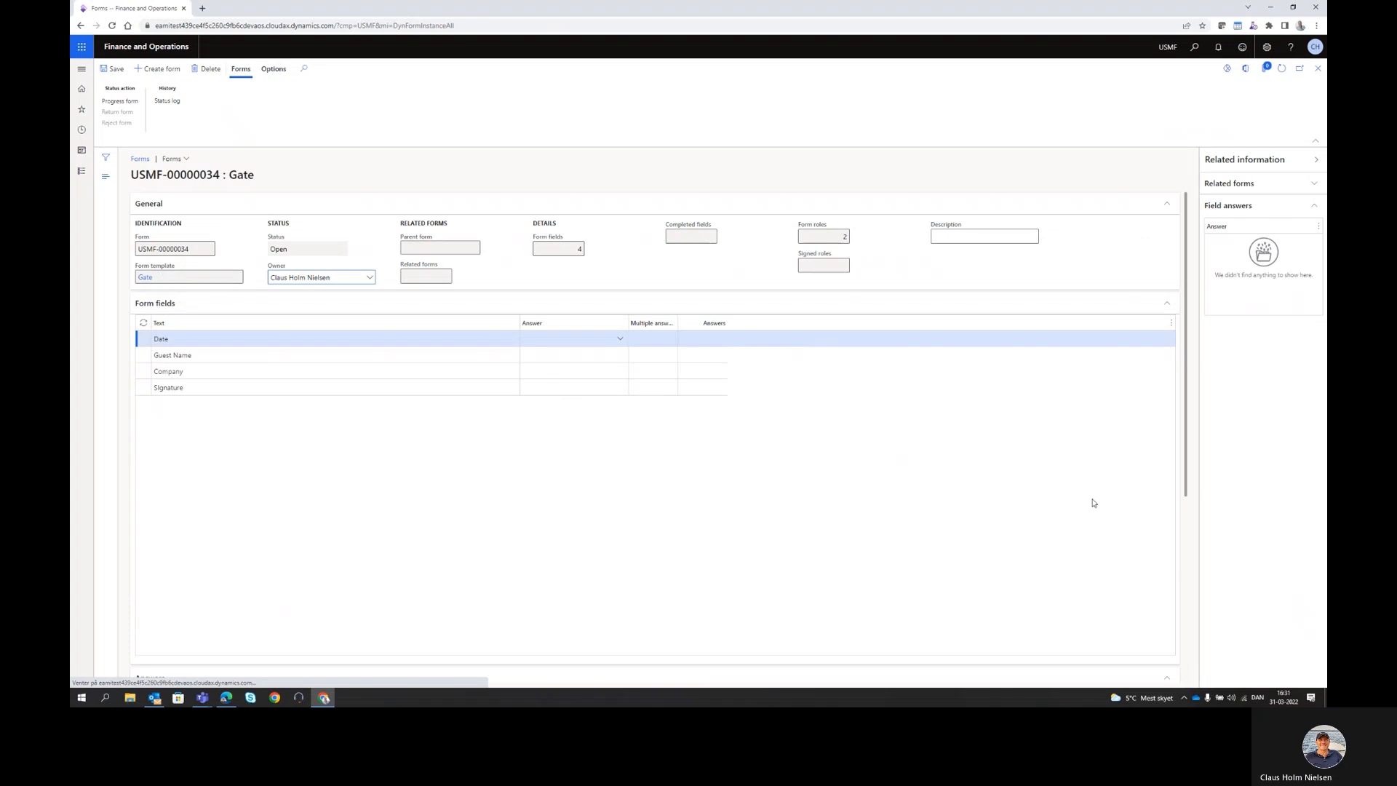
- Enter the guest's name and title as the form description
left_click(953, 235)
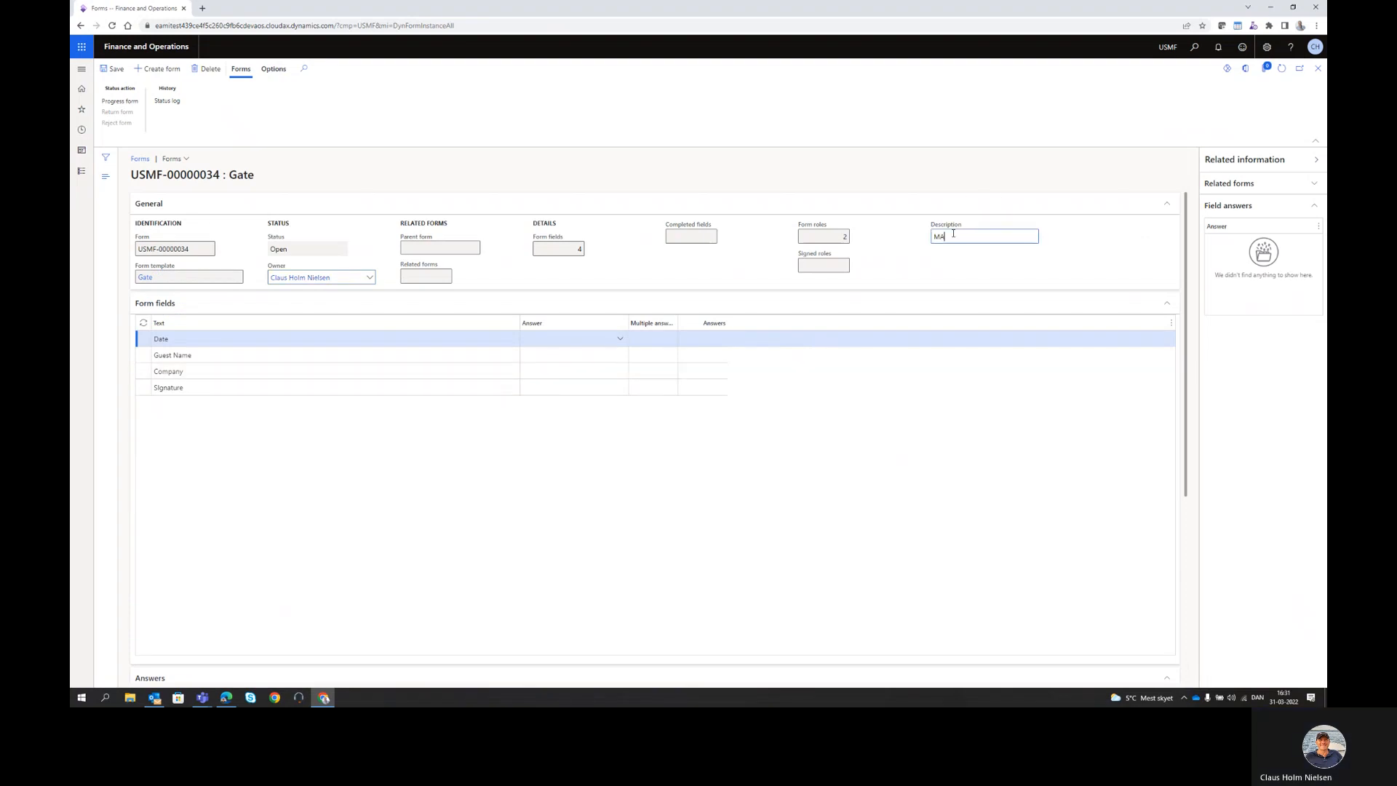
- Answer Date 31-03-2022, Guest Name with the guest's full name, and Company 'Welders com'
left_click(575, 339)
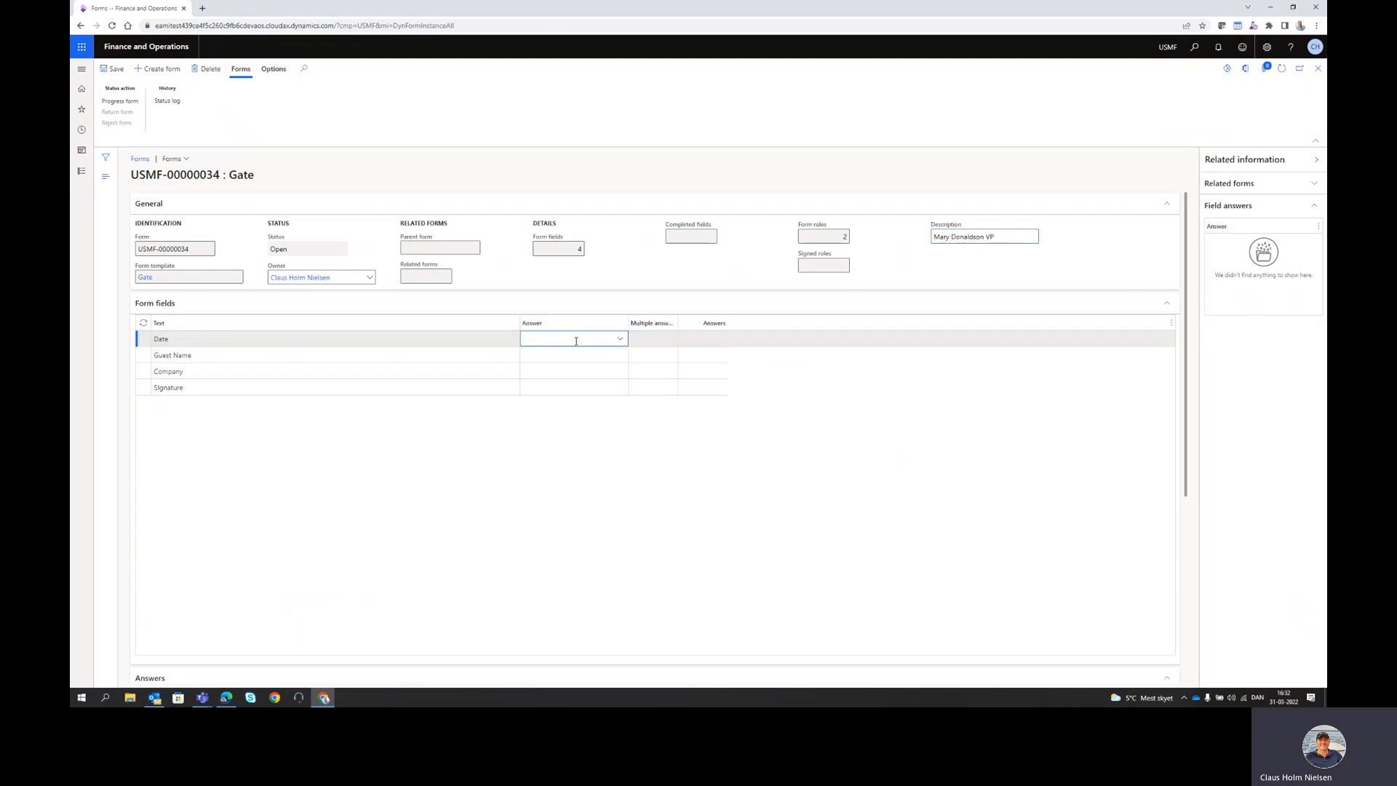
type("31")
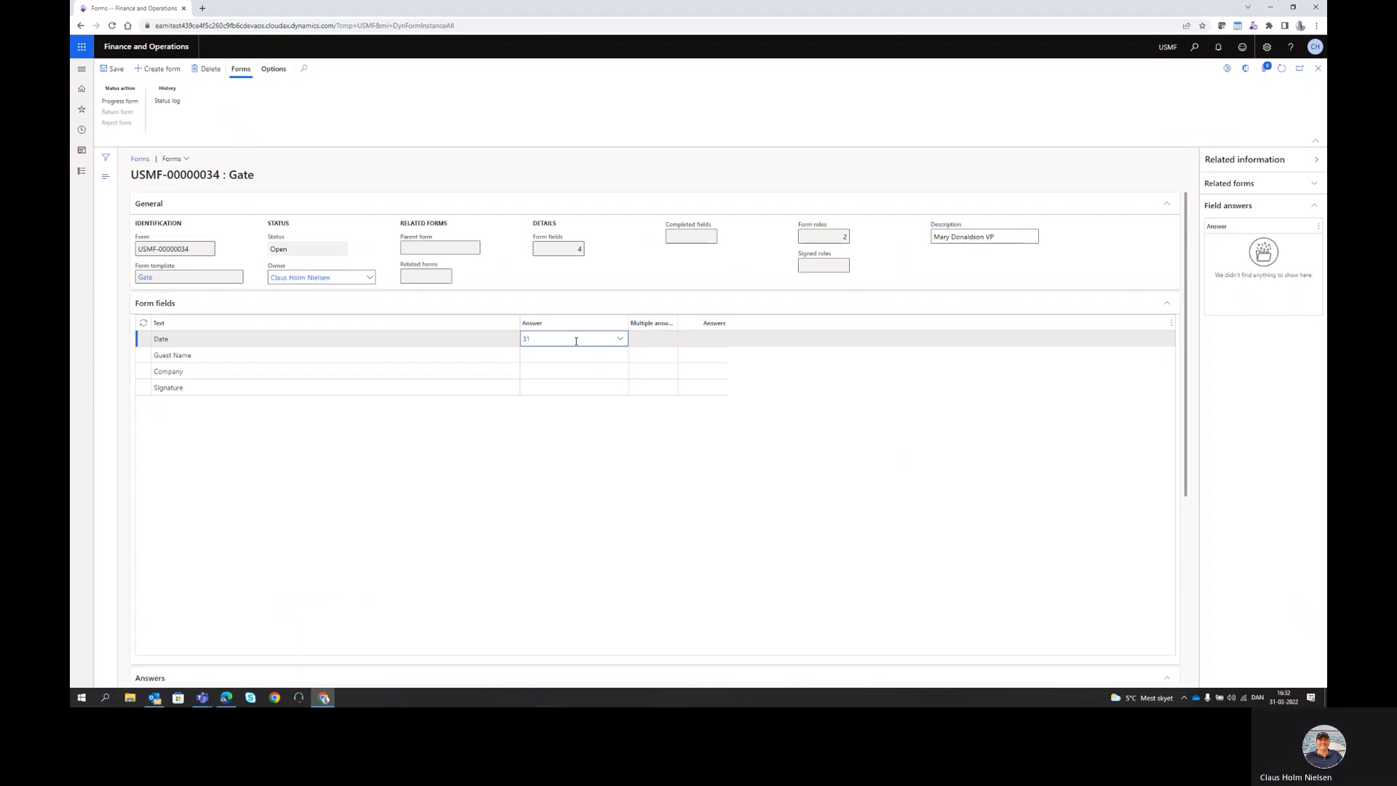
type("2-03-2022")
left_click(559, 354)
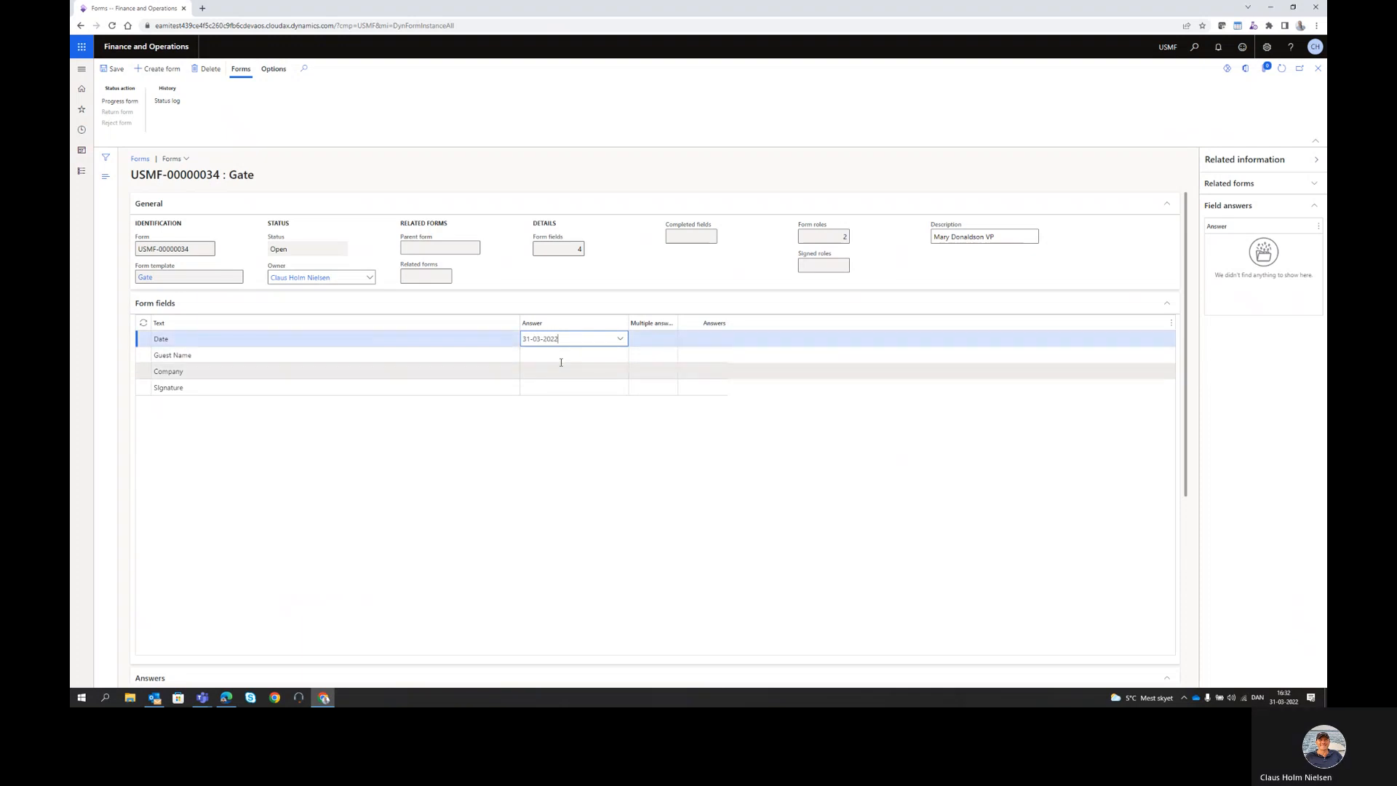
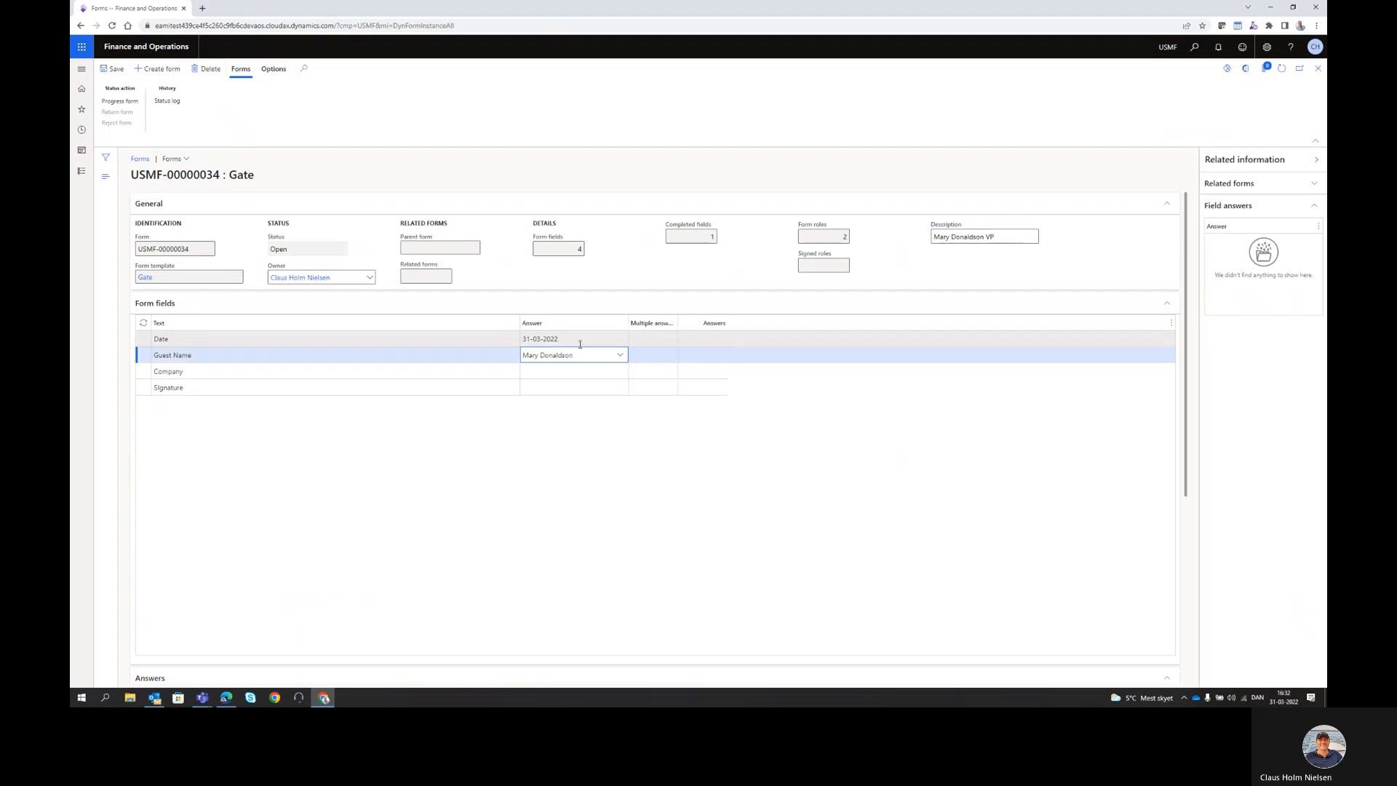
left_click(573, 371)
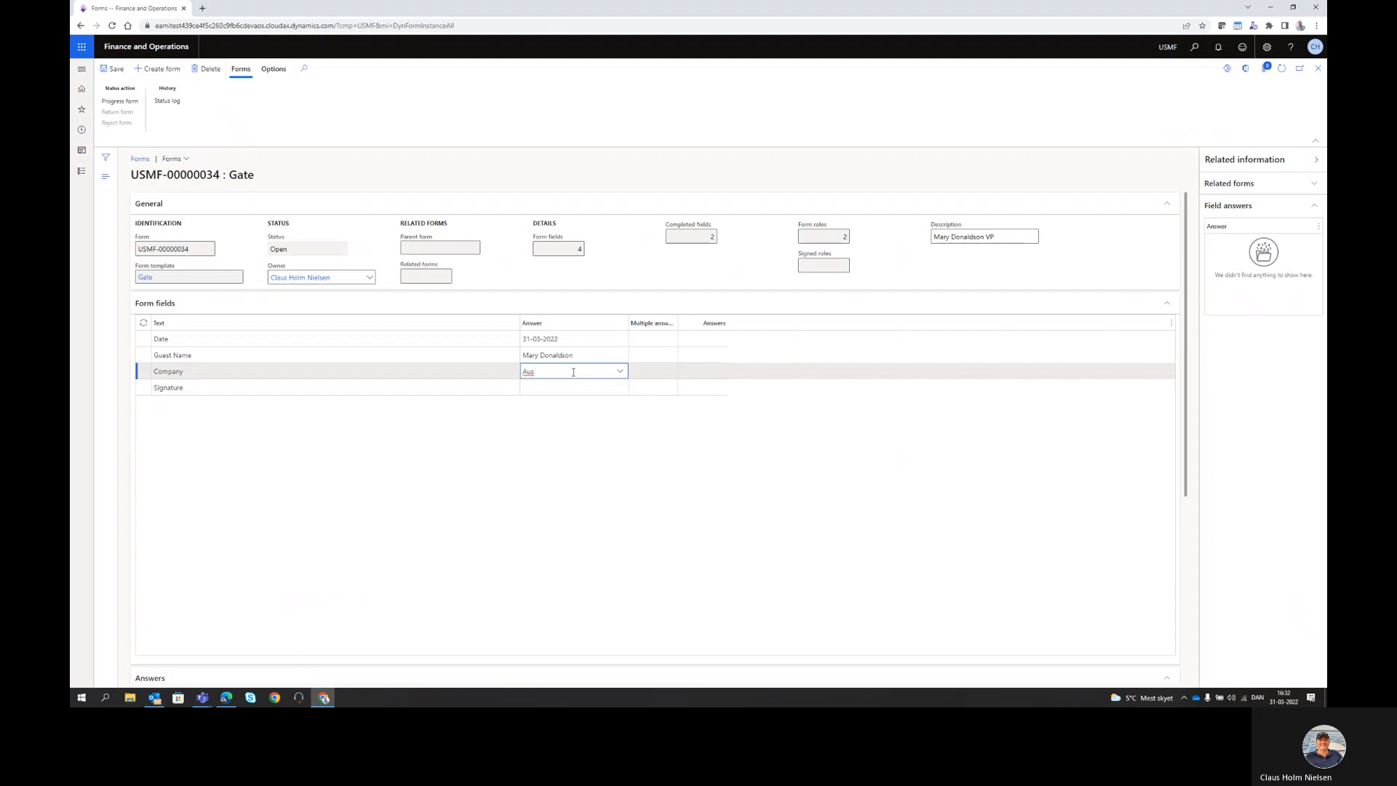
type("Welders comp")
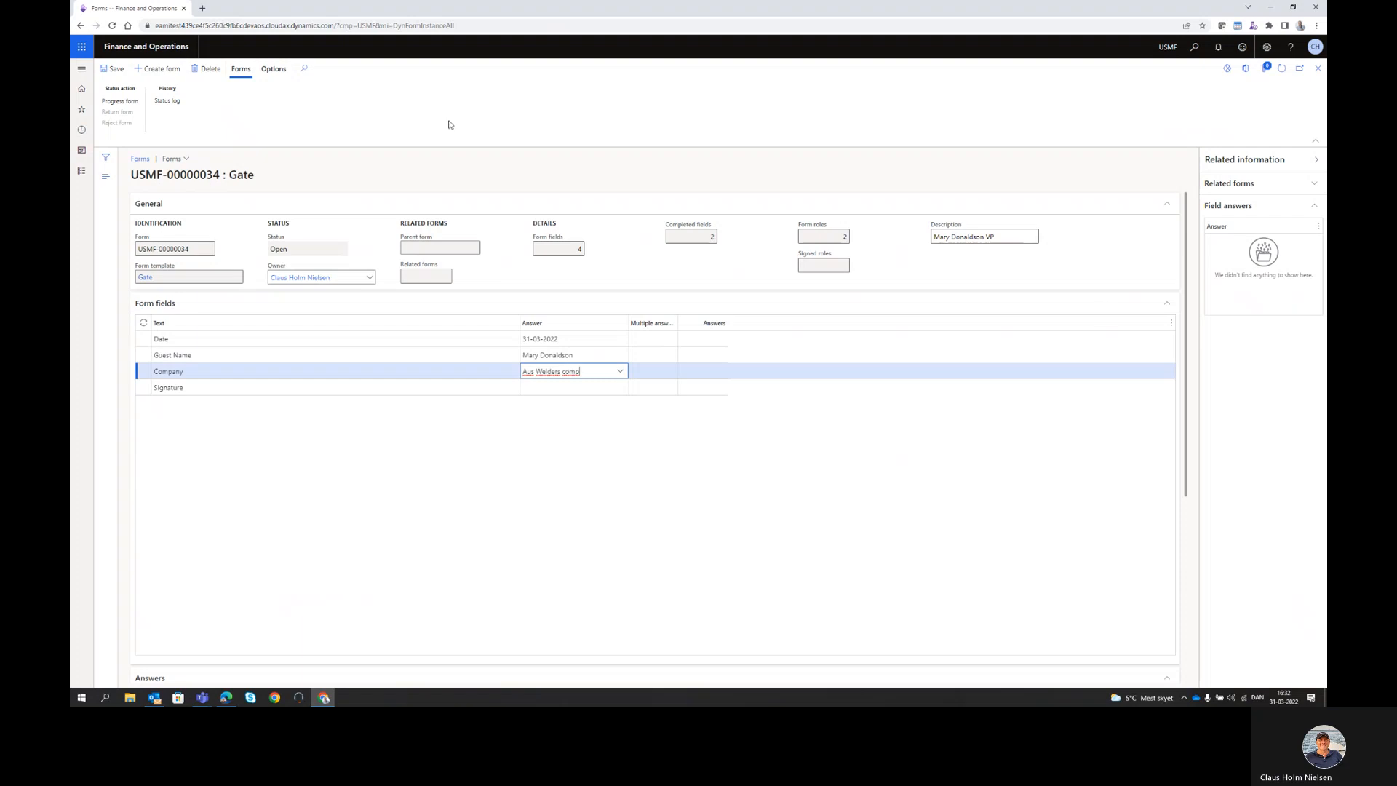
- Submit the Gate sign-in form for review and close it
left_click(137, 103)
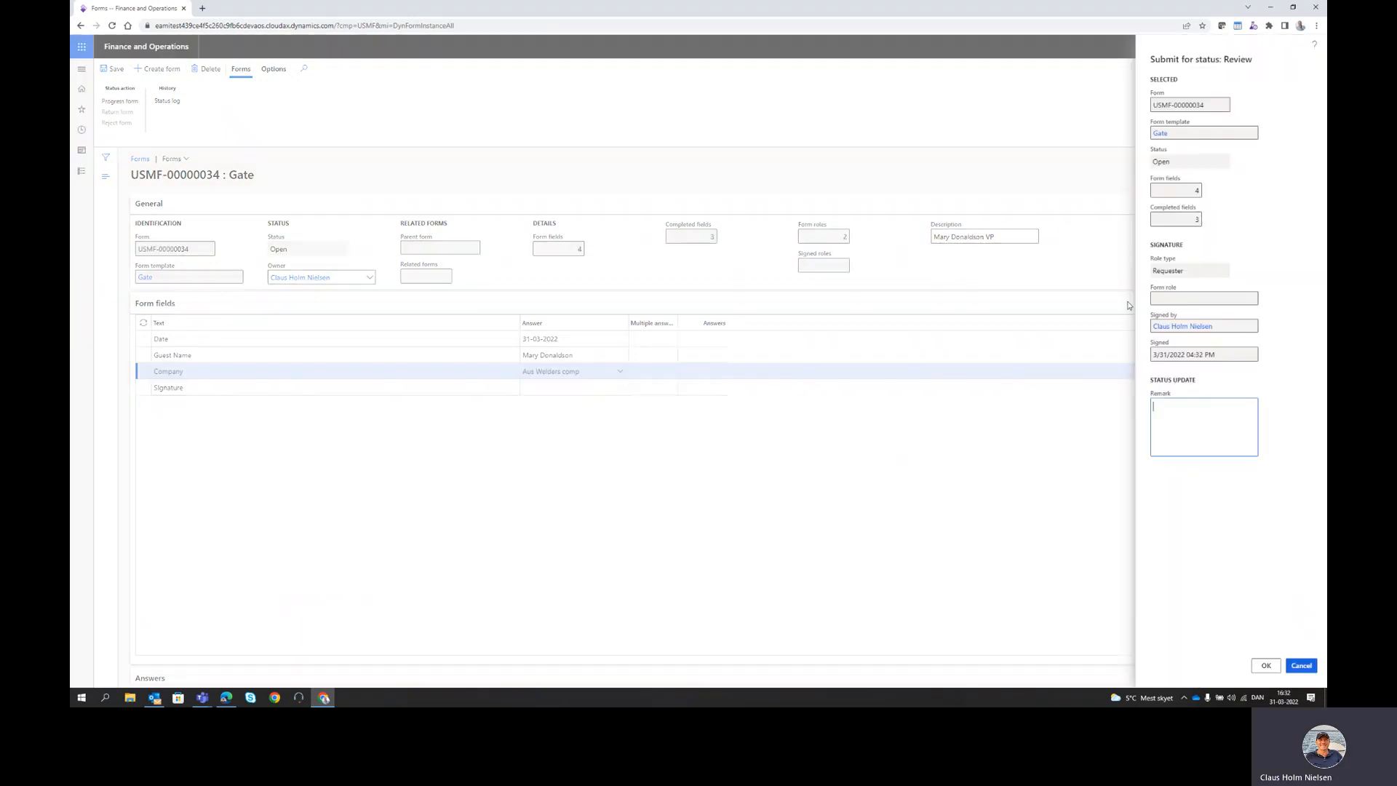
left_click(1266, 666)
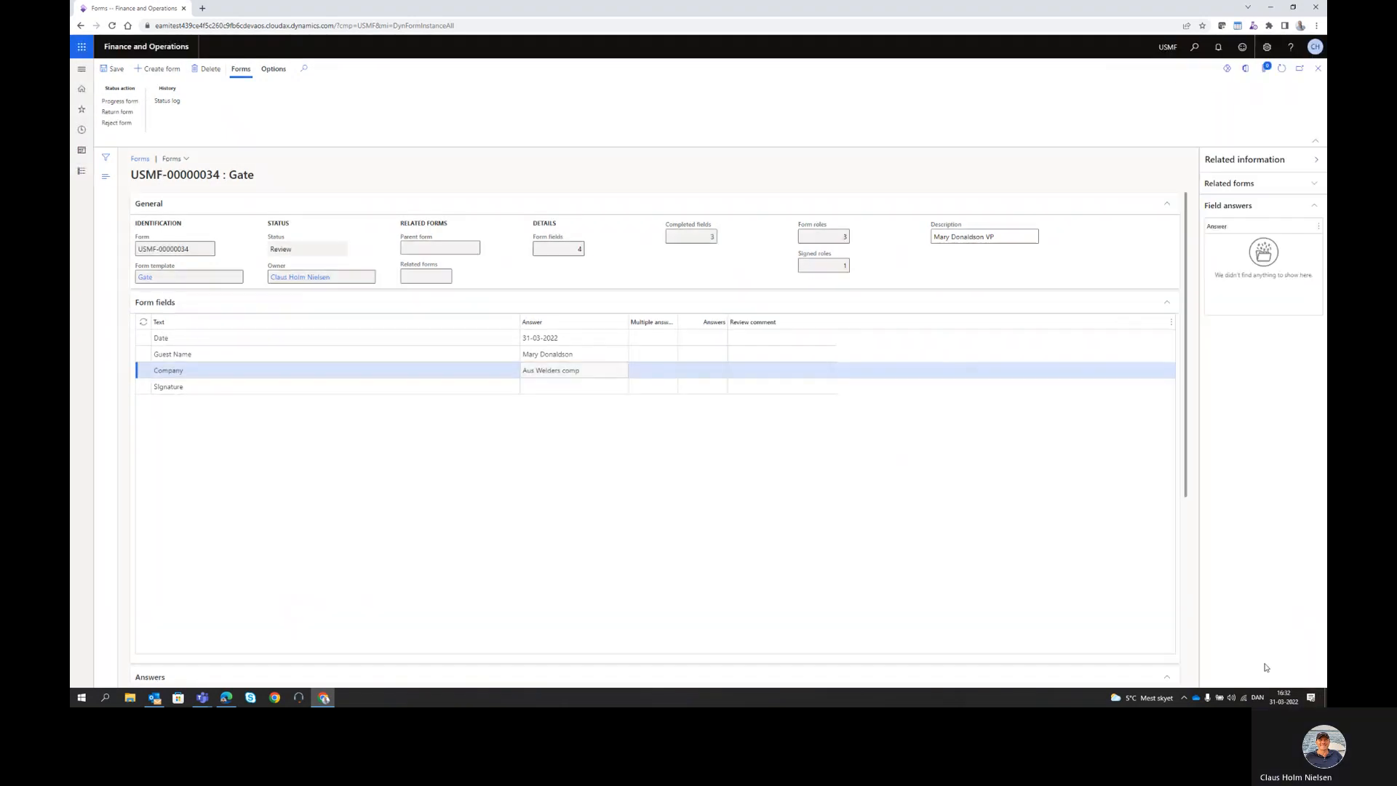
left_click(1318, 68)
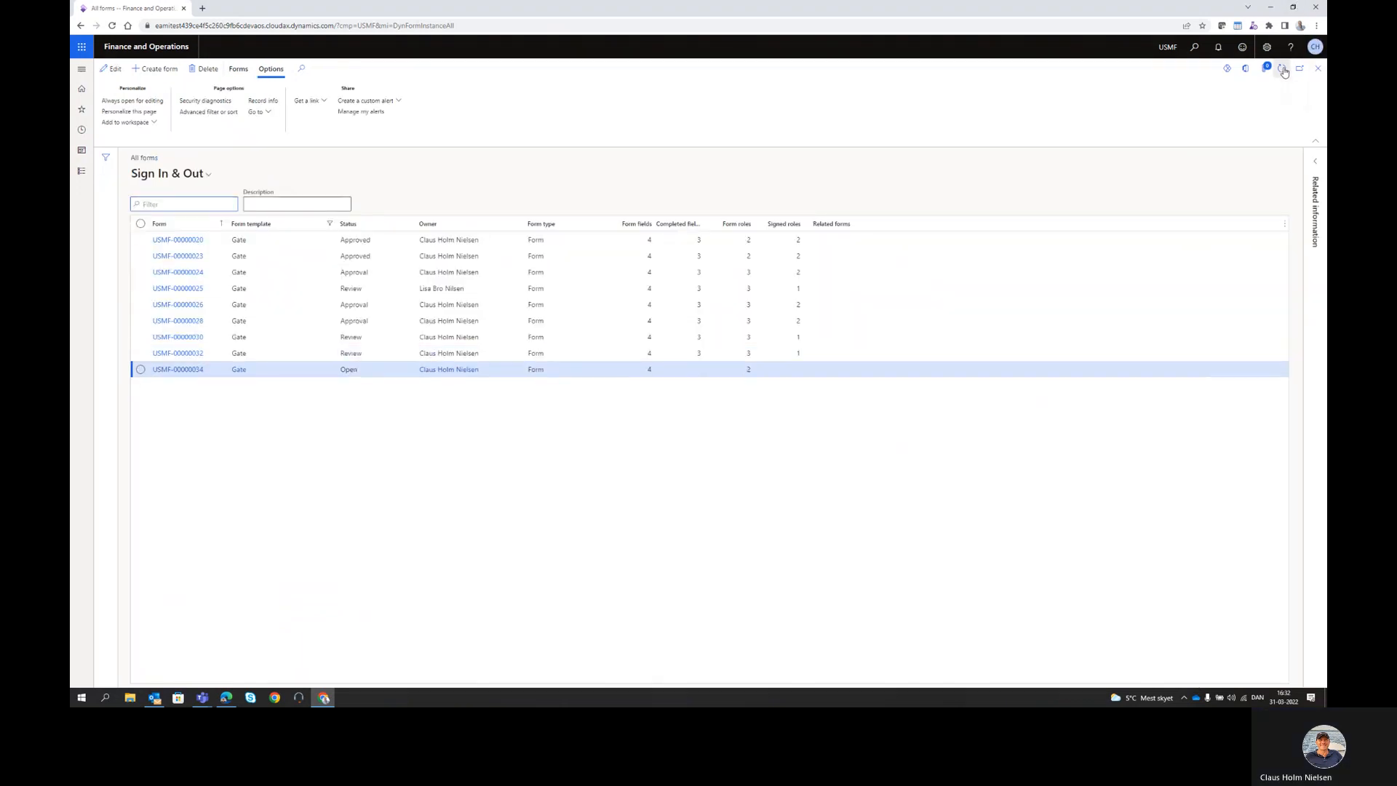
- Refresh the Gate workspace and show the Contractor PW - gate permit list
left_click(1318, 69)
left_click(1280, 69)
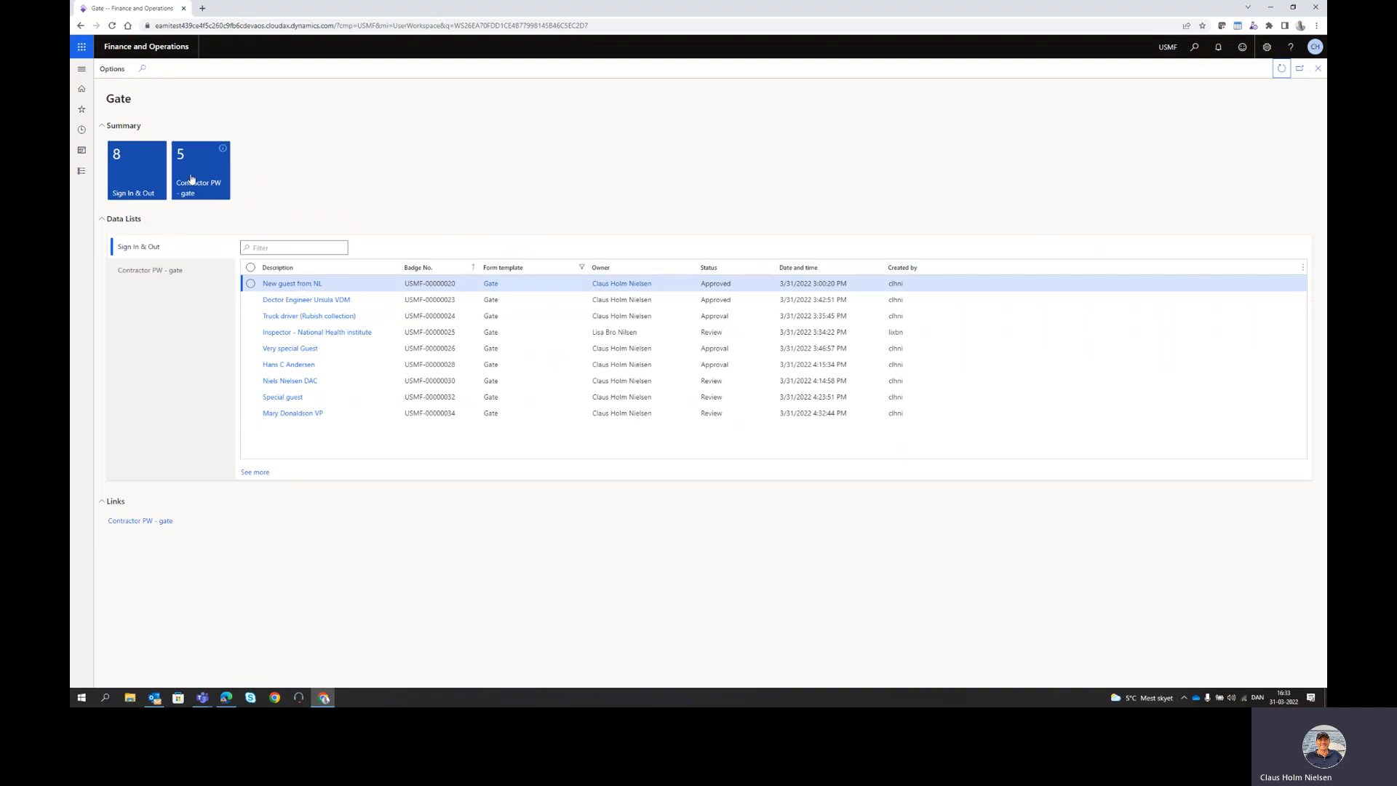
left_click(201, 275)
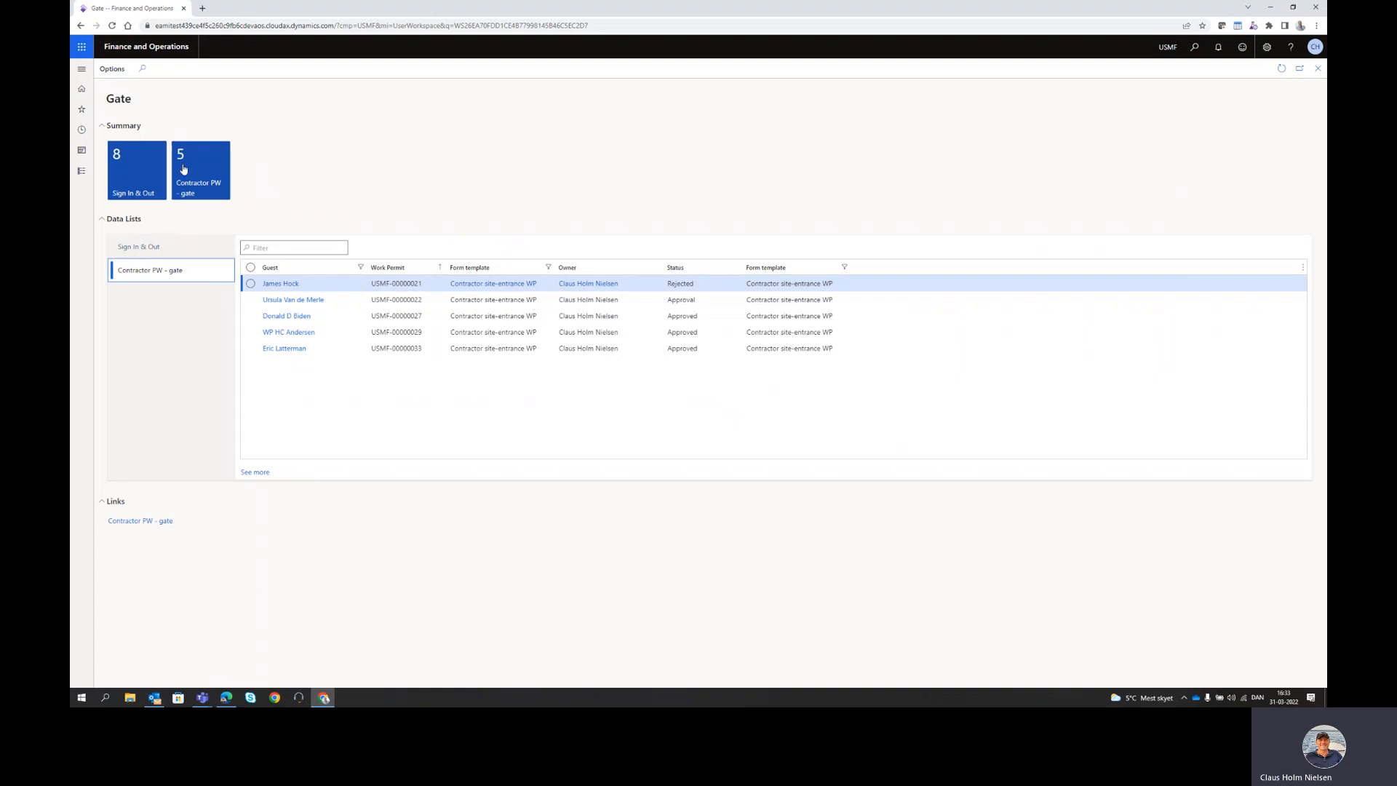
- Create form USMF-00000035 from the Contractor site-entrance WP template in the Contractor PW - gate list
left_click(201, 181)
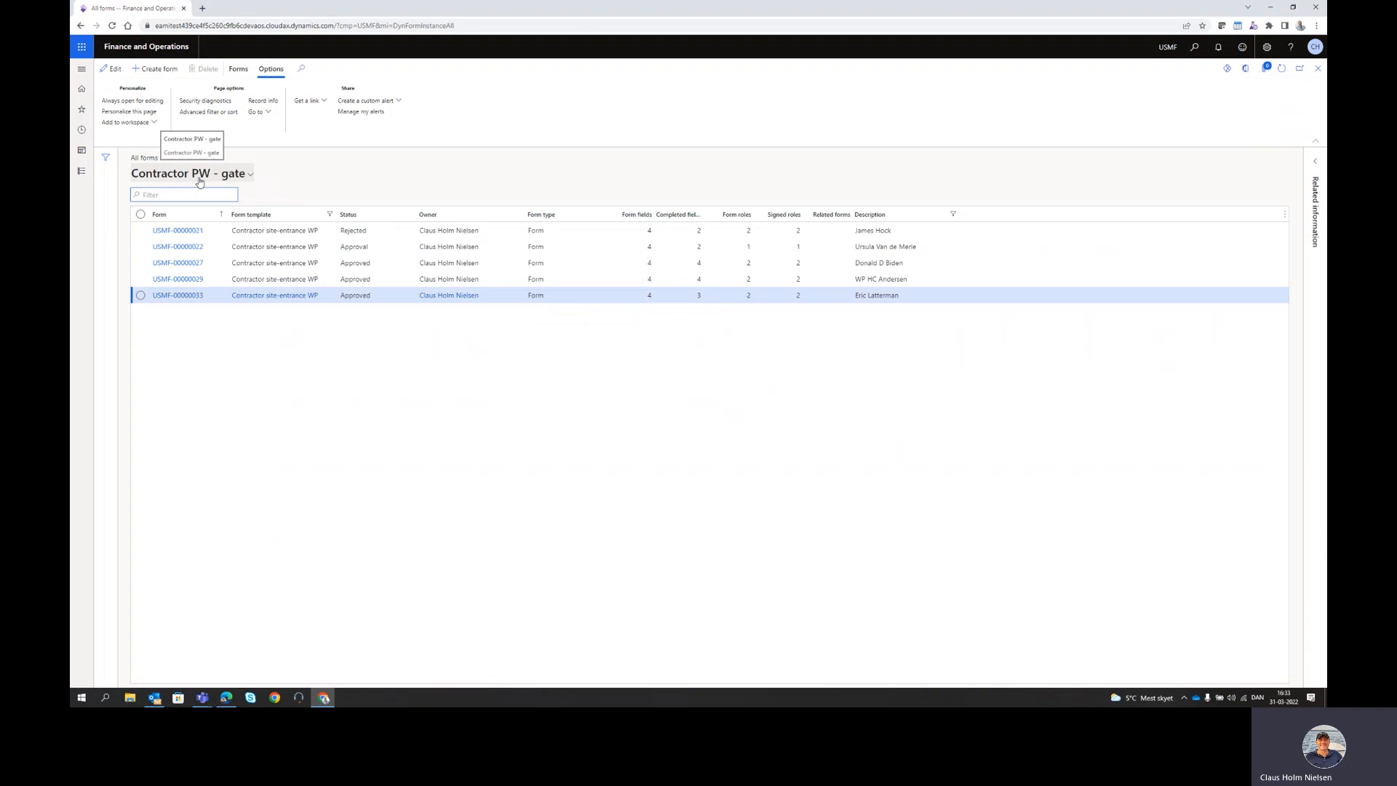
left_click(159, 70)
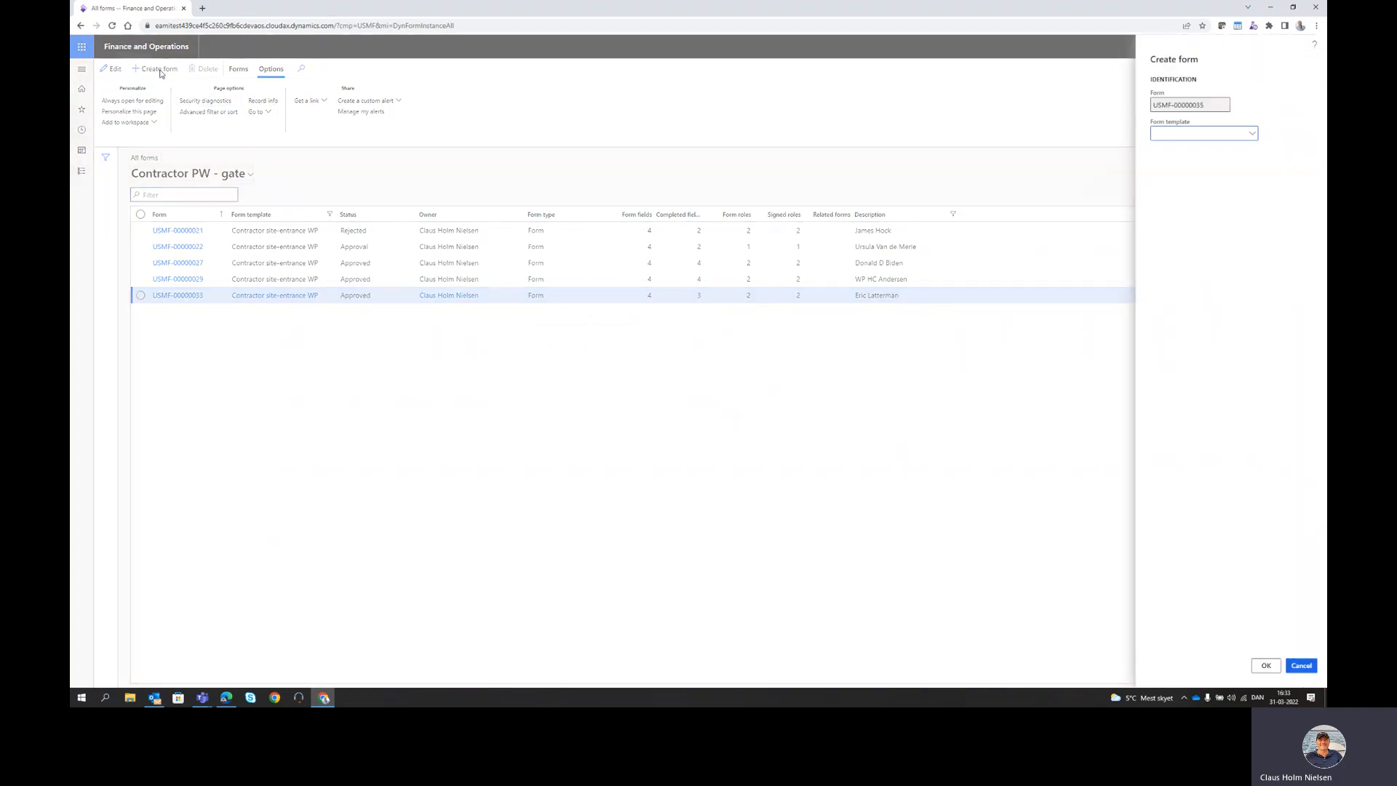
left_click(1251, 134)
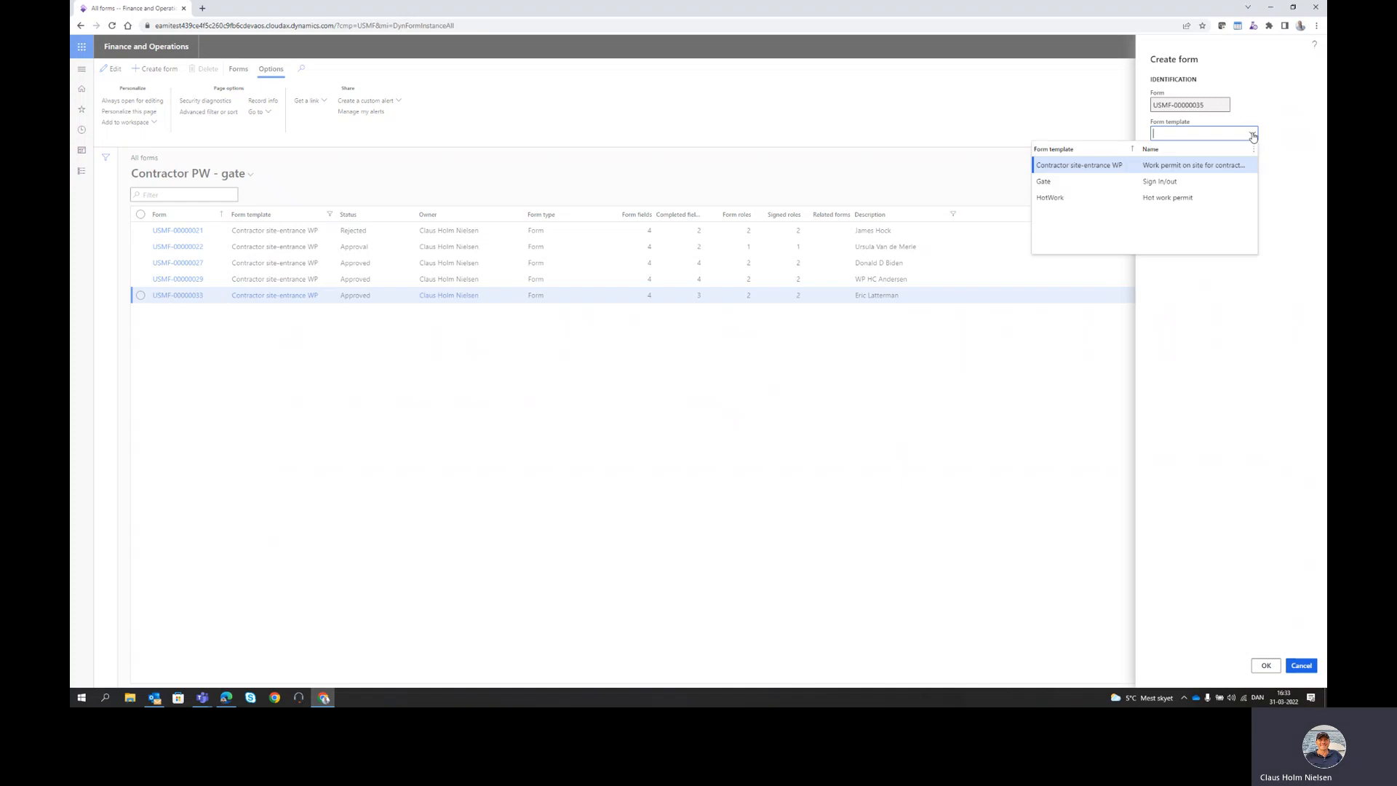
left_click(1102, 164)
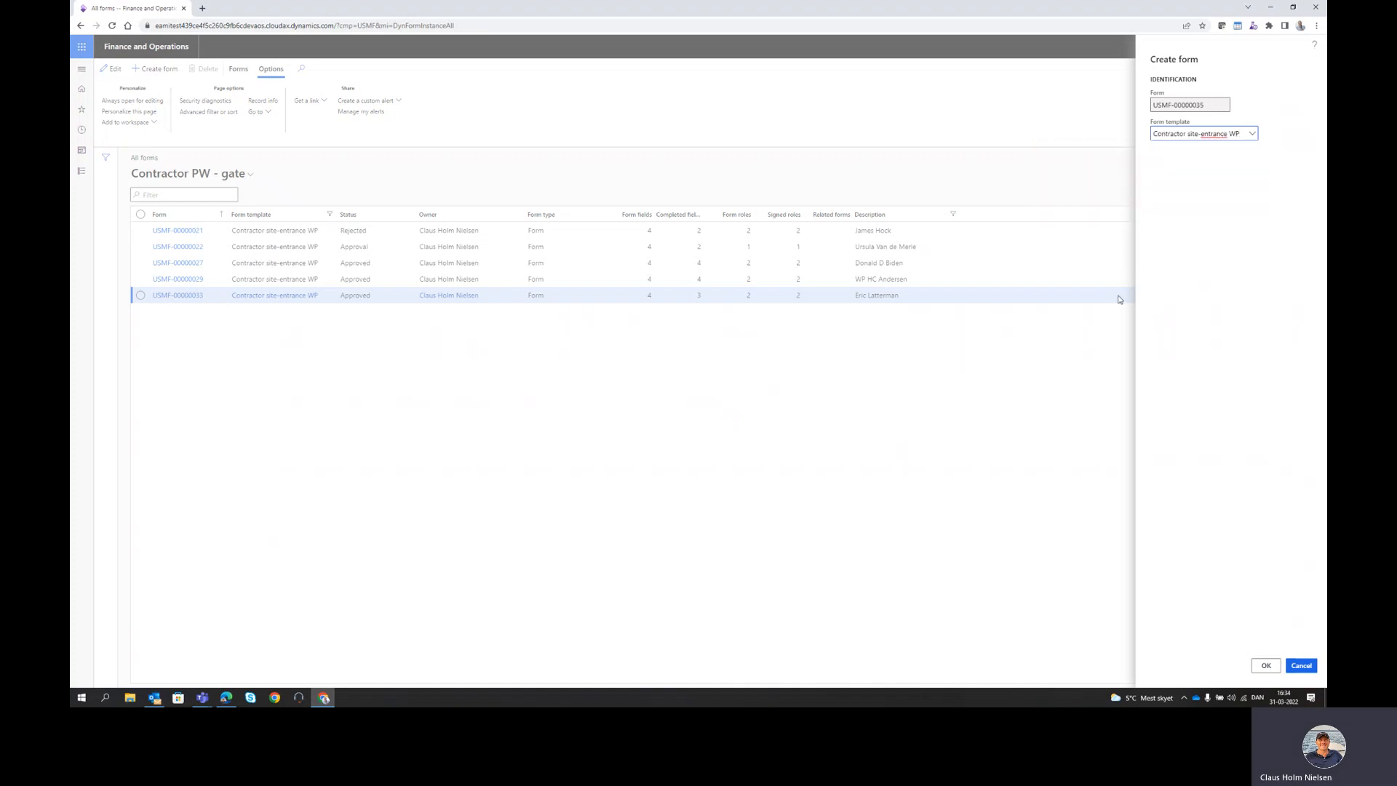
left_click(1265, 665)
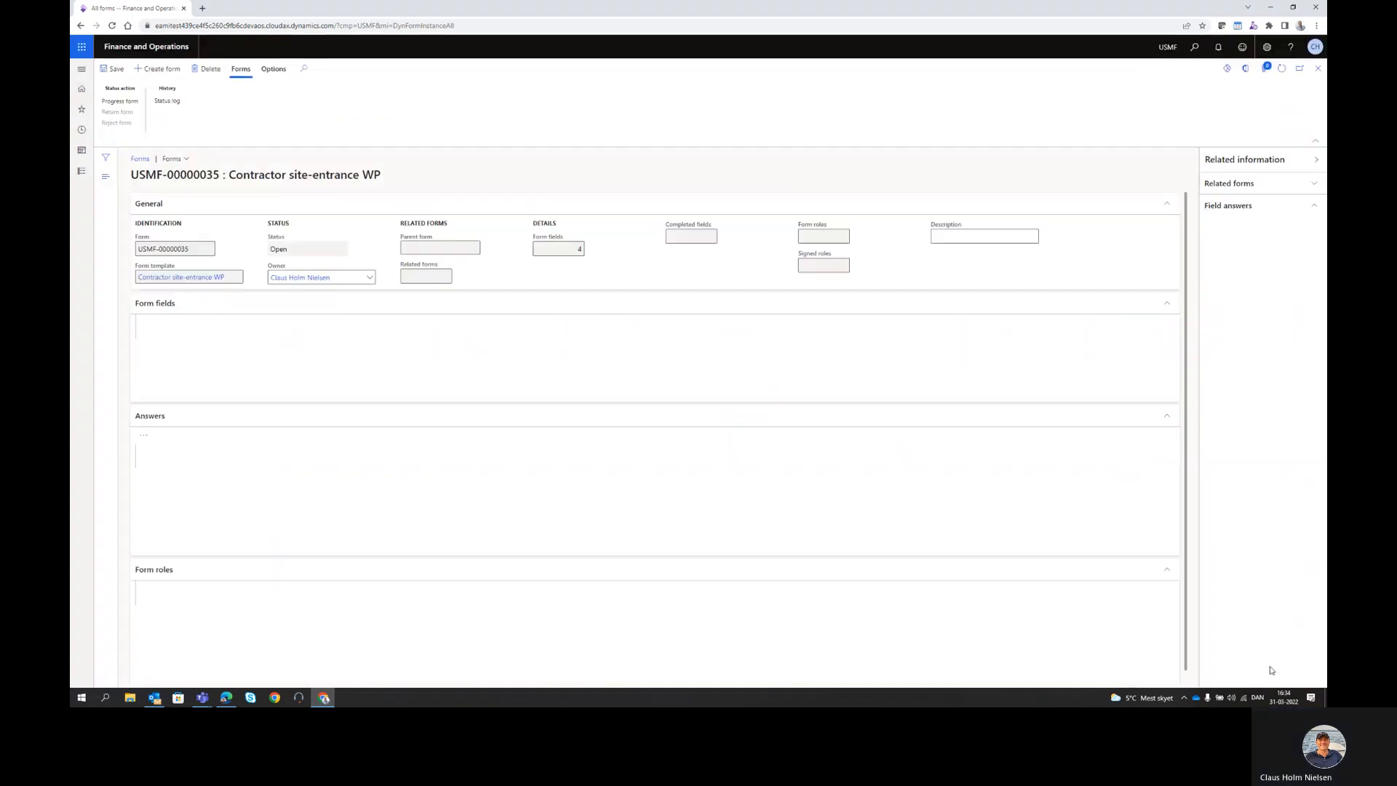
- Enter a permit description identifying the welder from AWC
left_click(943, 237)
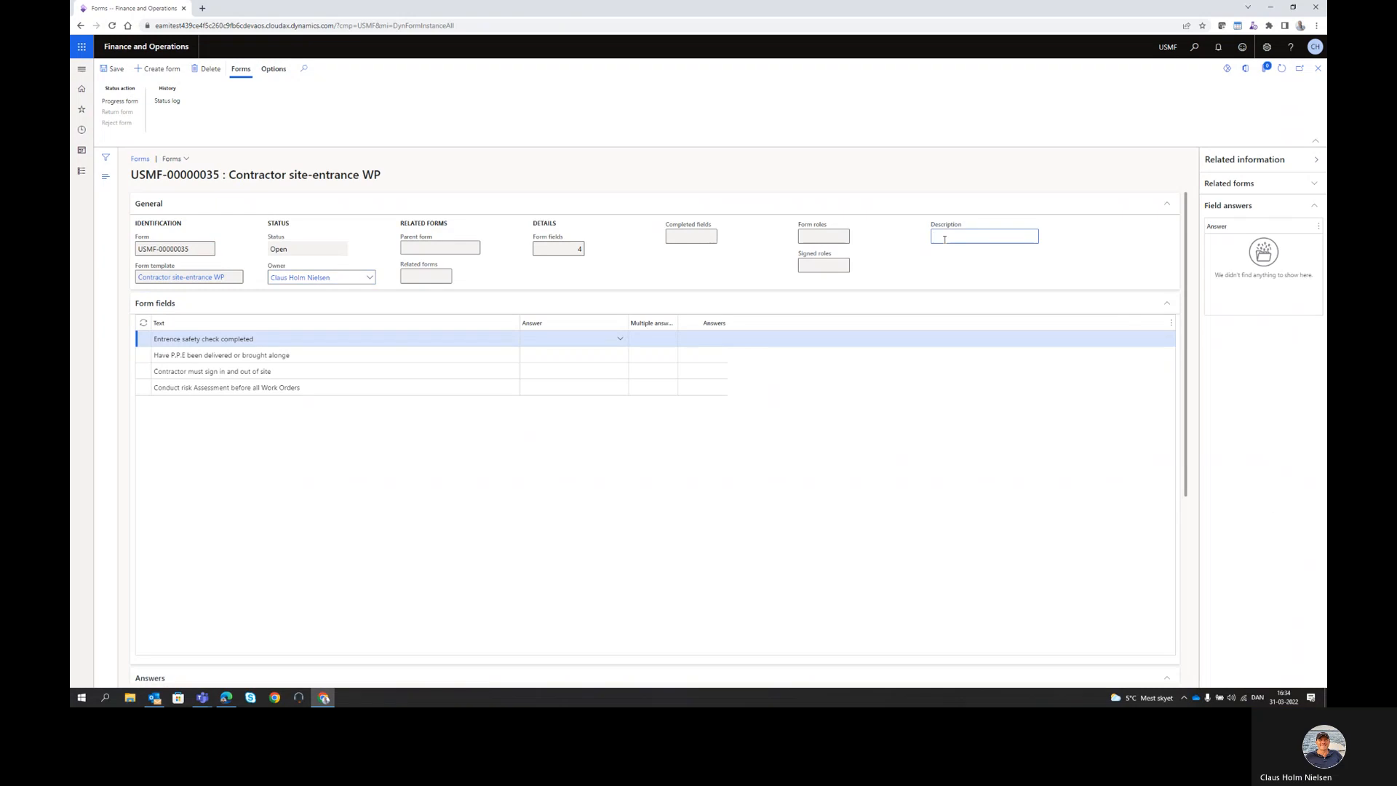
type("Mary the welder from AW")
- Answer safety check Yes, PPE Delivered at Gate, and sign in/out and risk assessment 'v'
left_click(578, 339)
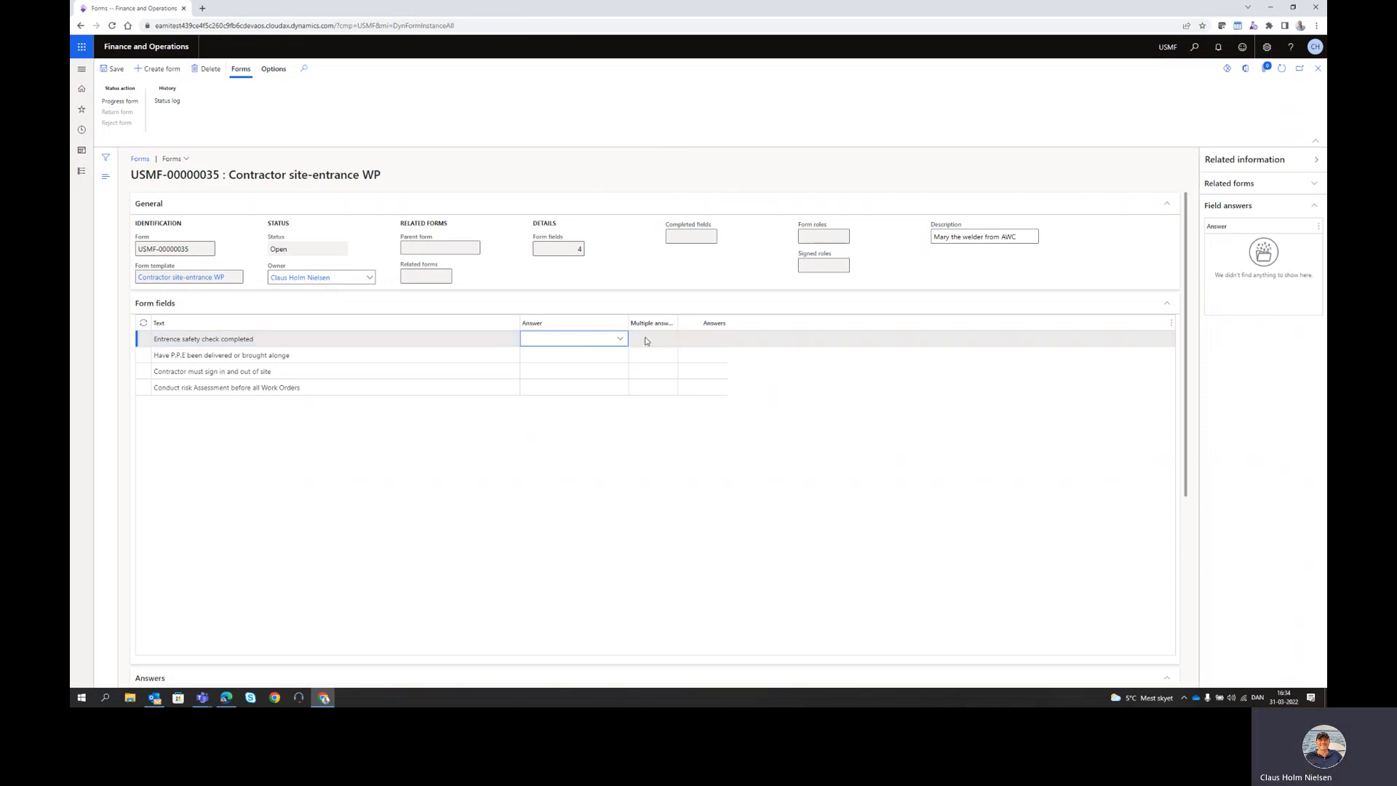
left_click(620, 340)
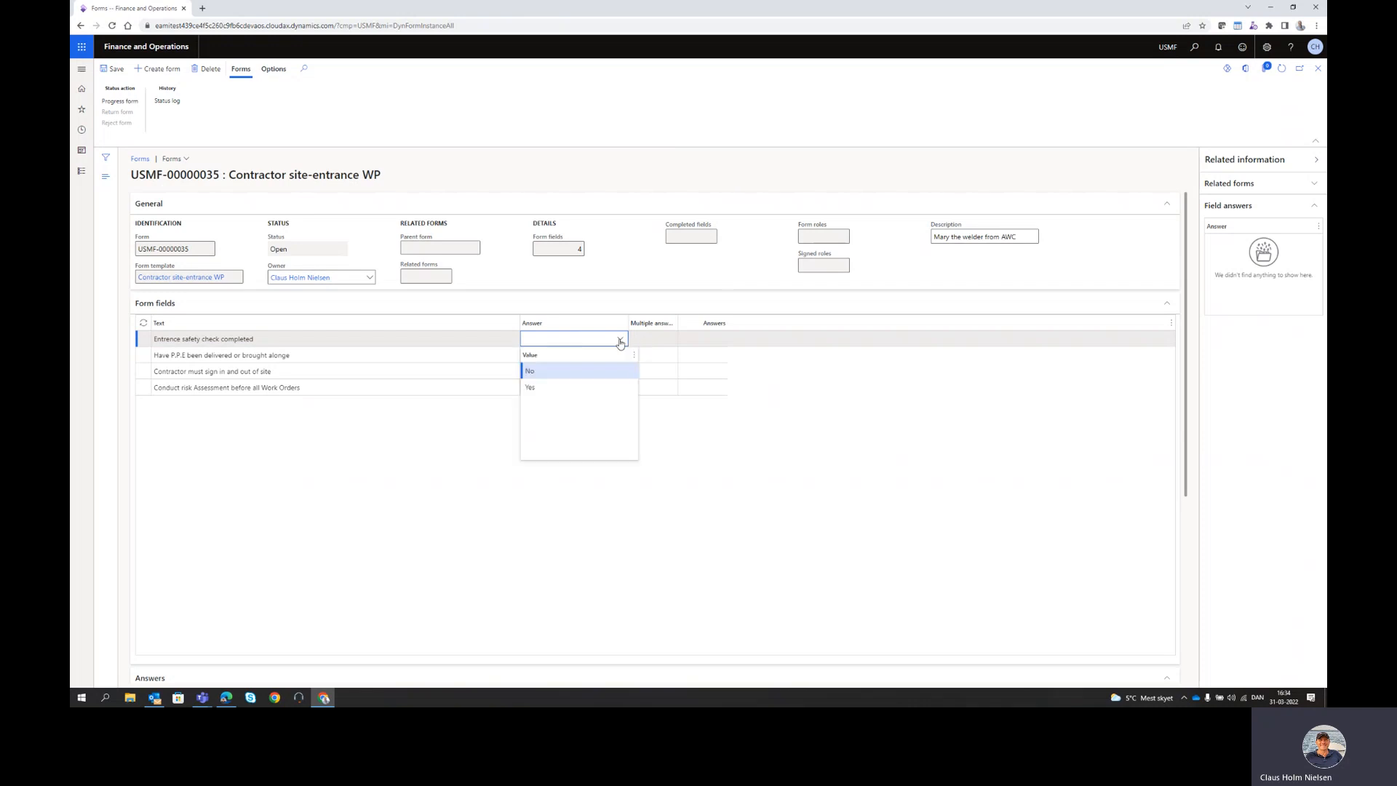
left_click(547, 388)
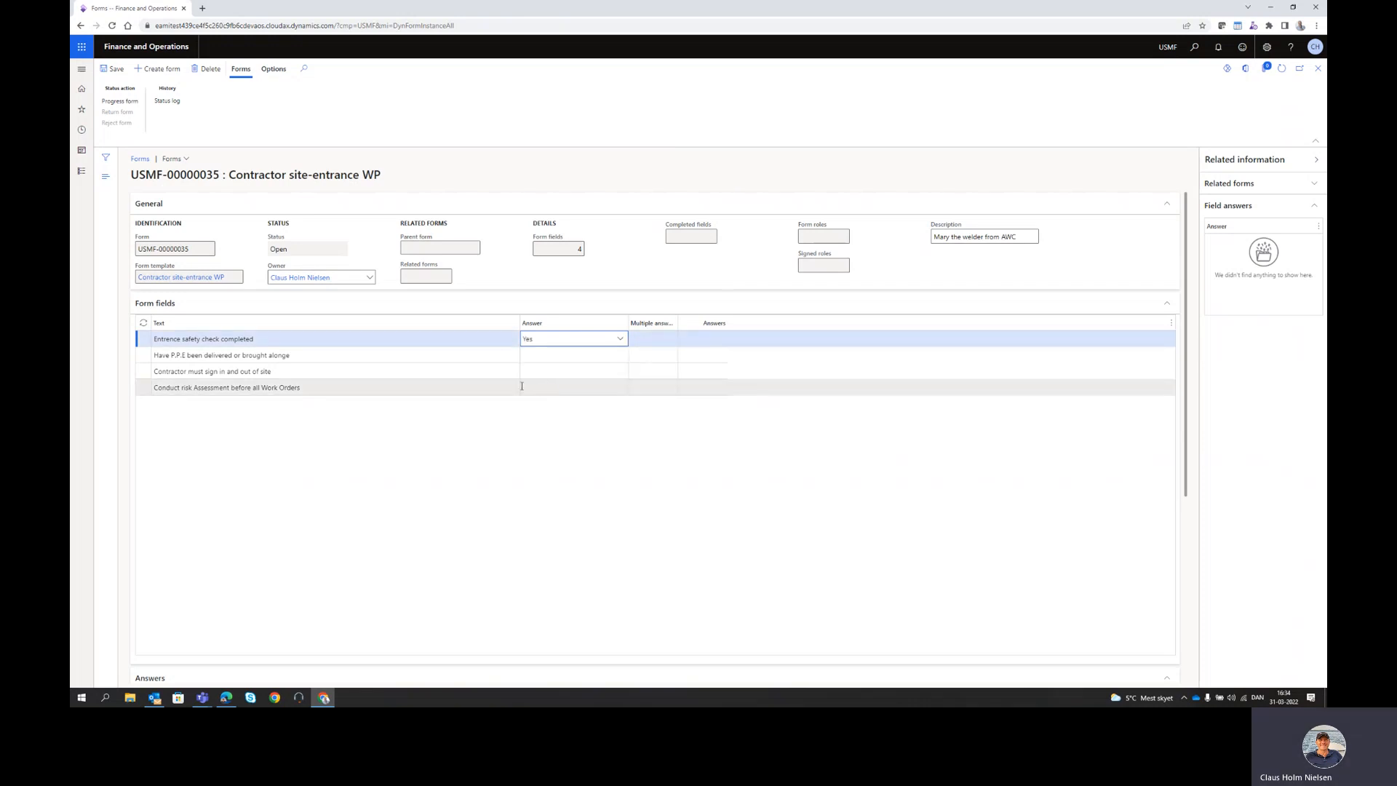
left_click(550, 354)
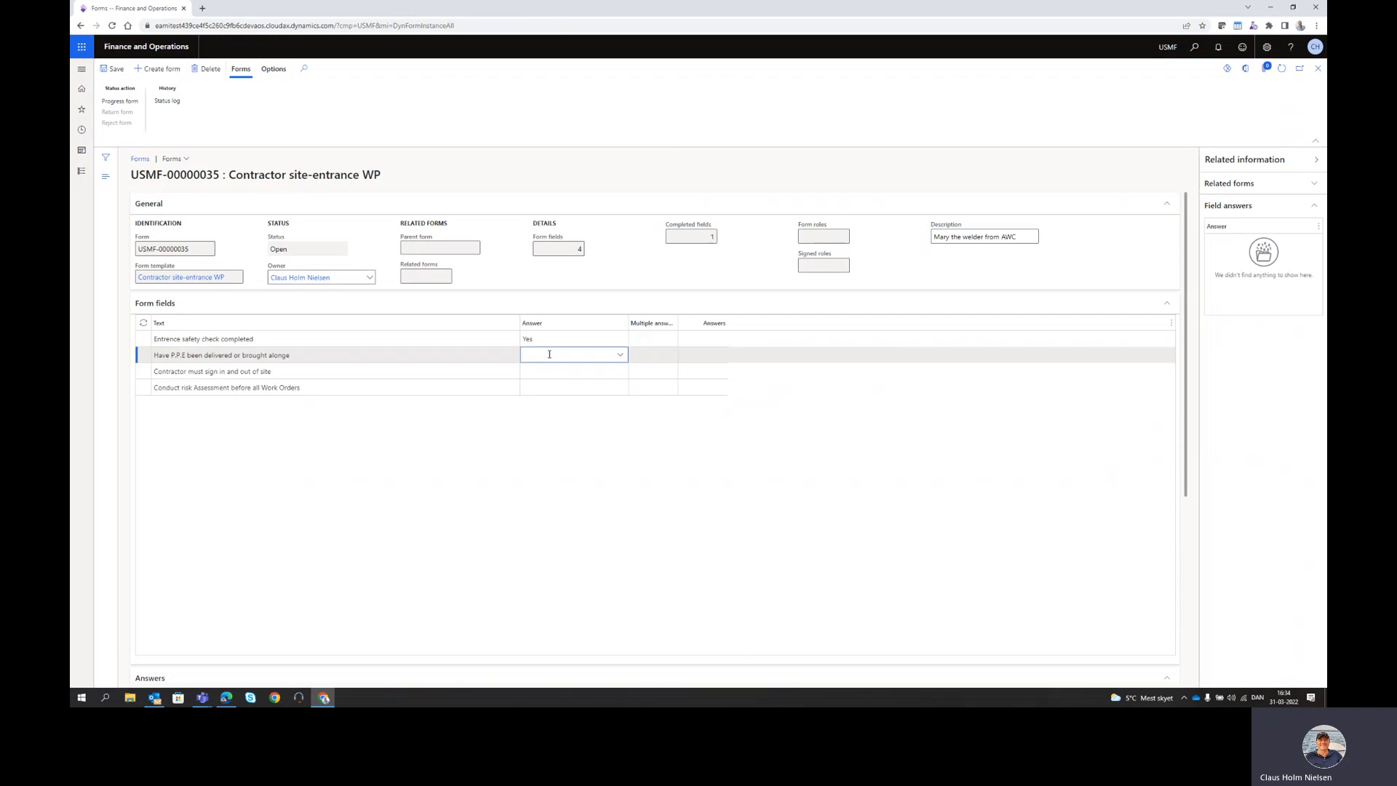
left_click(620, 355)
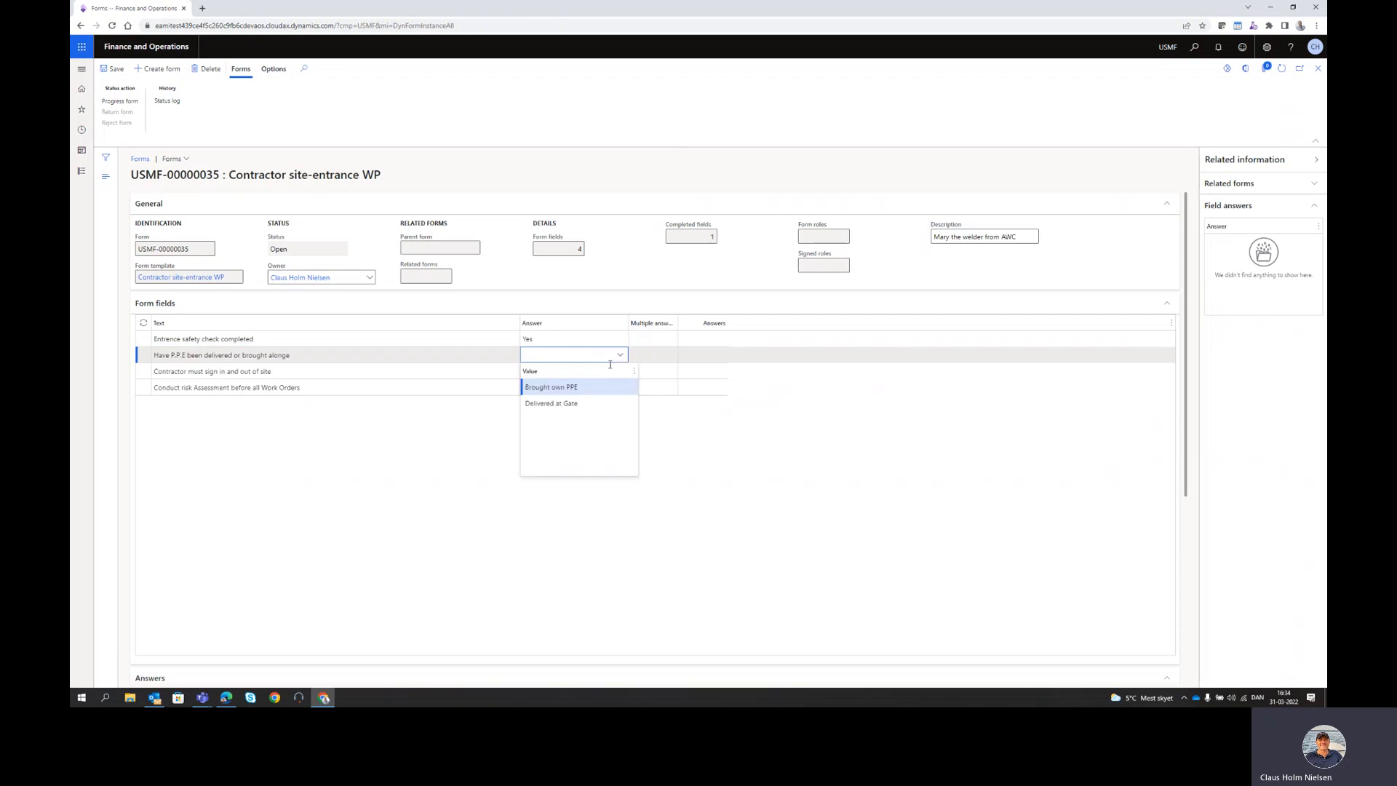
left_click(574, 403)
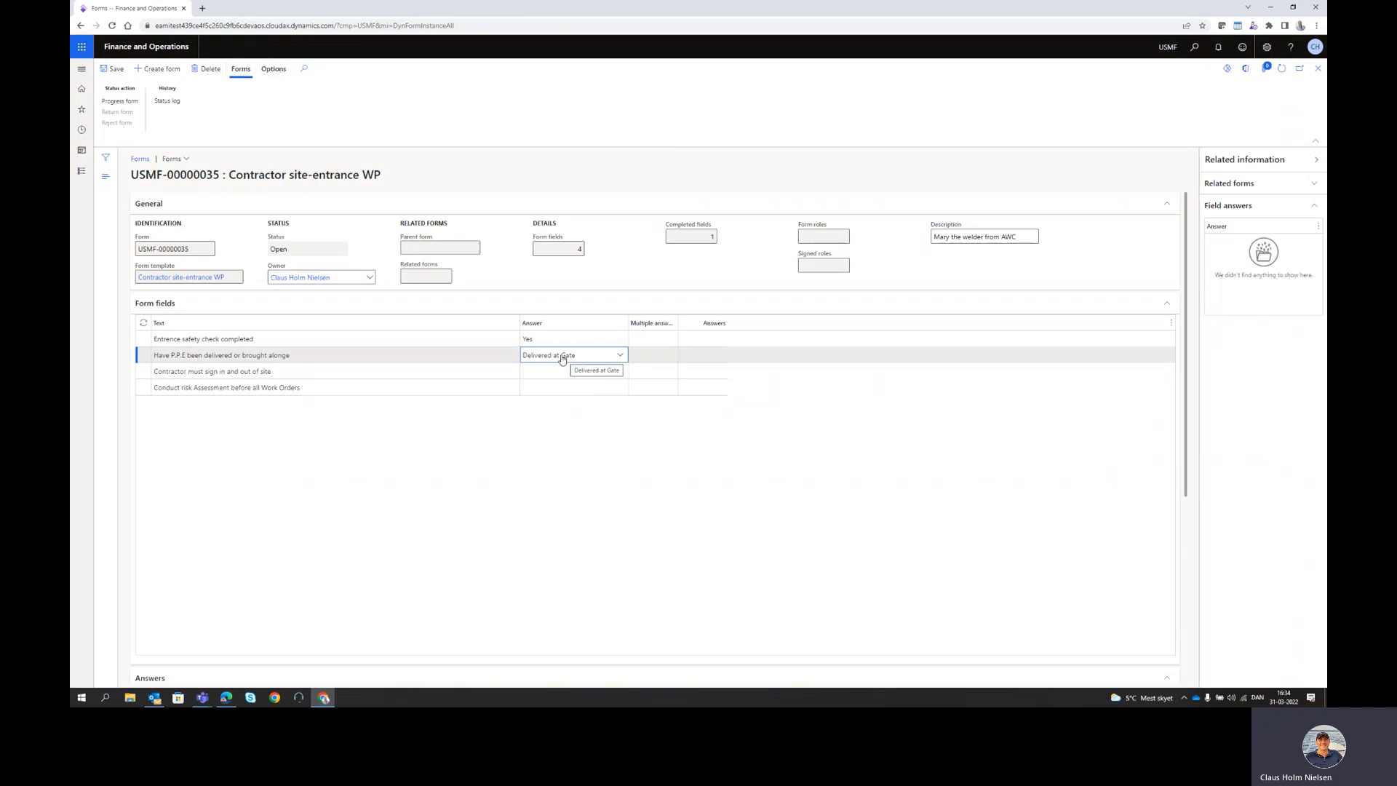
left_click(525, 373)
type("v")
left_click(531, 386)
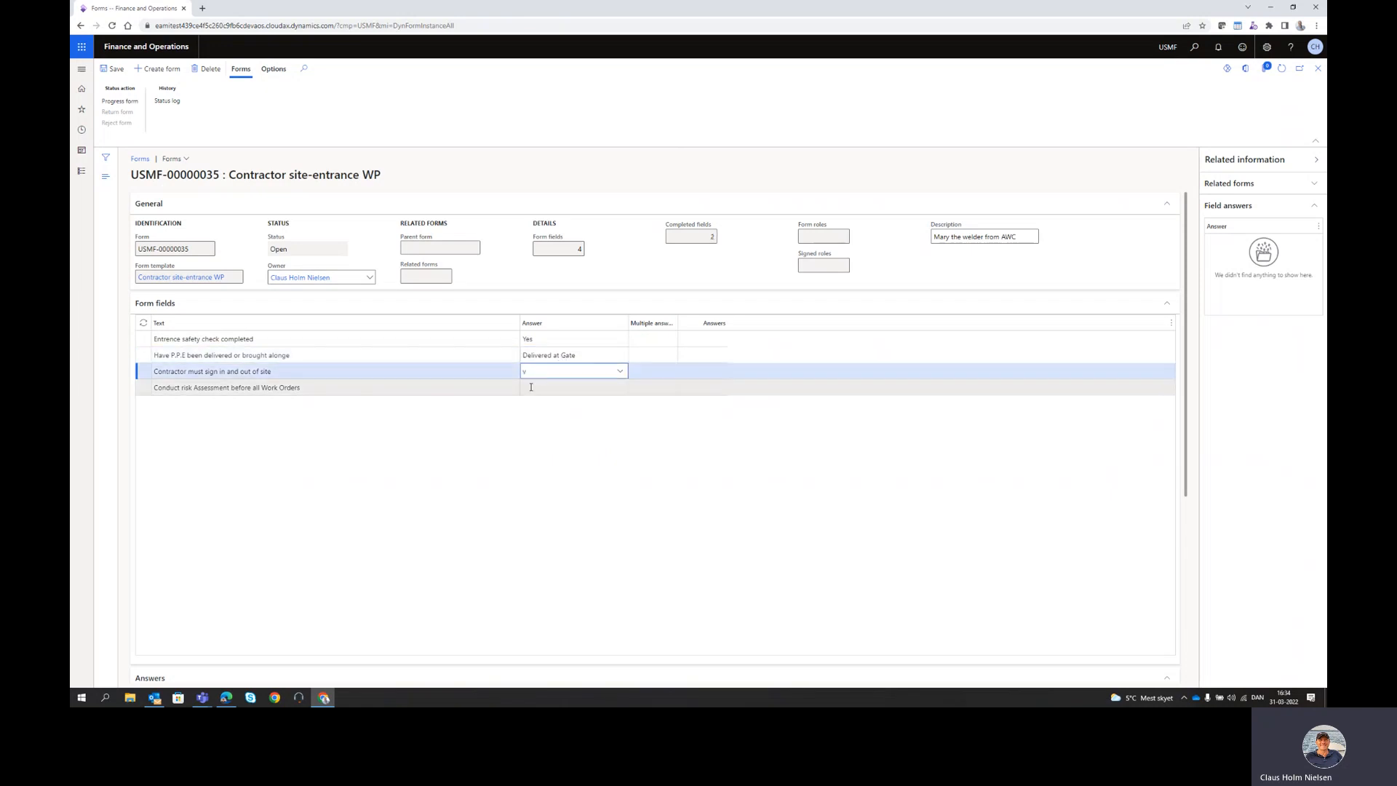
type("v")
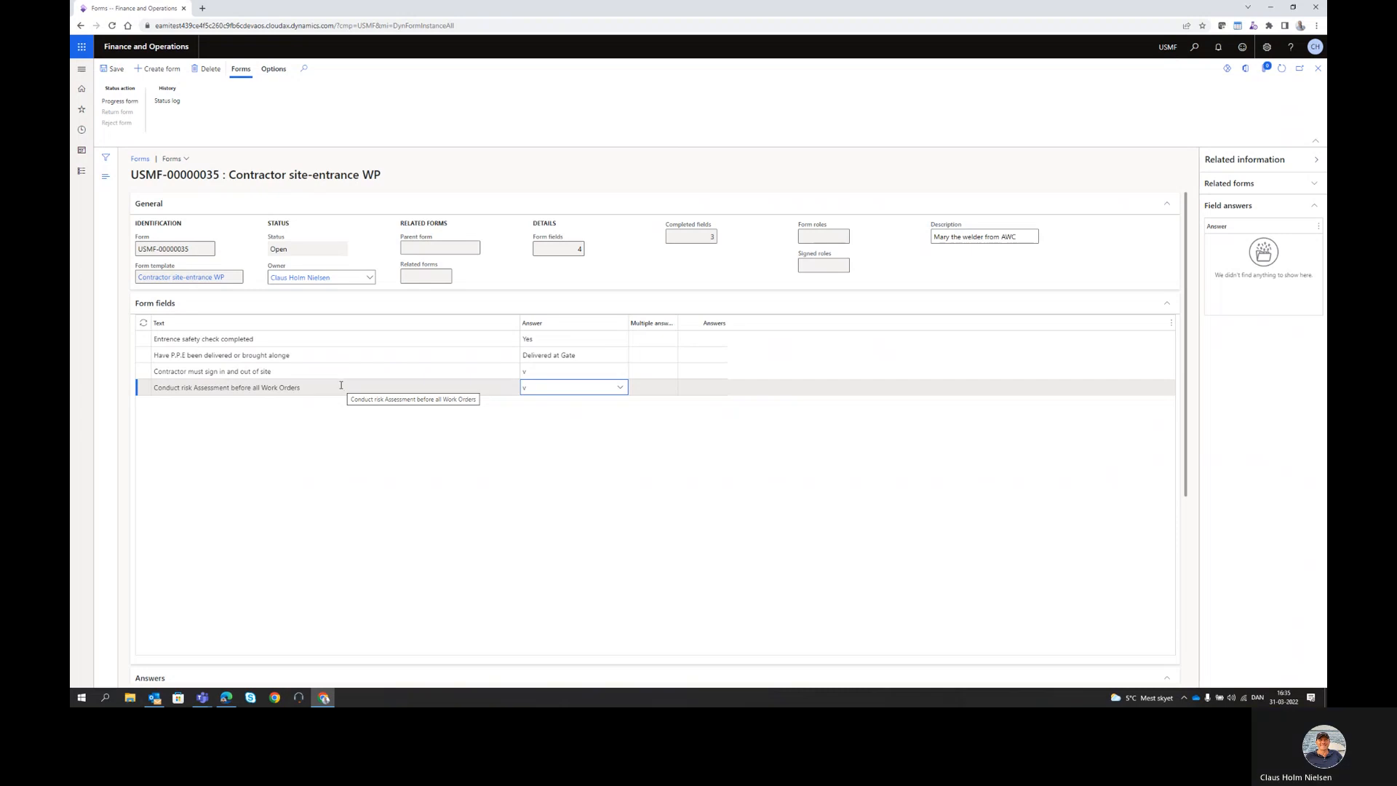
- Progress the permit through Approval to Approved, then close the form and permit list
left_click(134, 102)
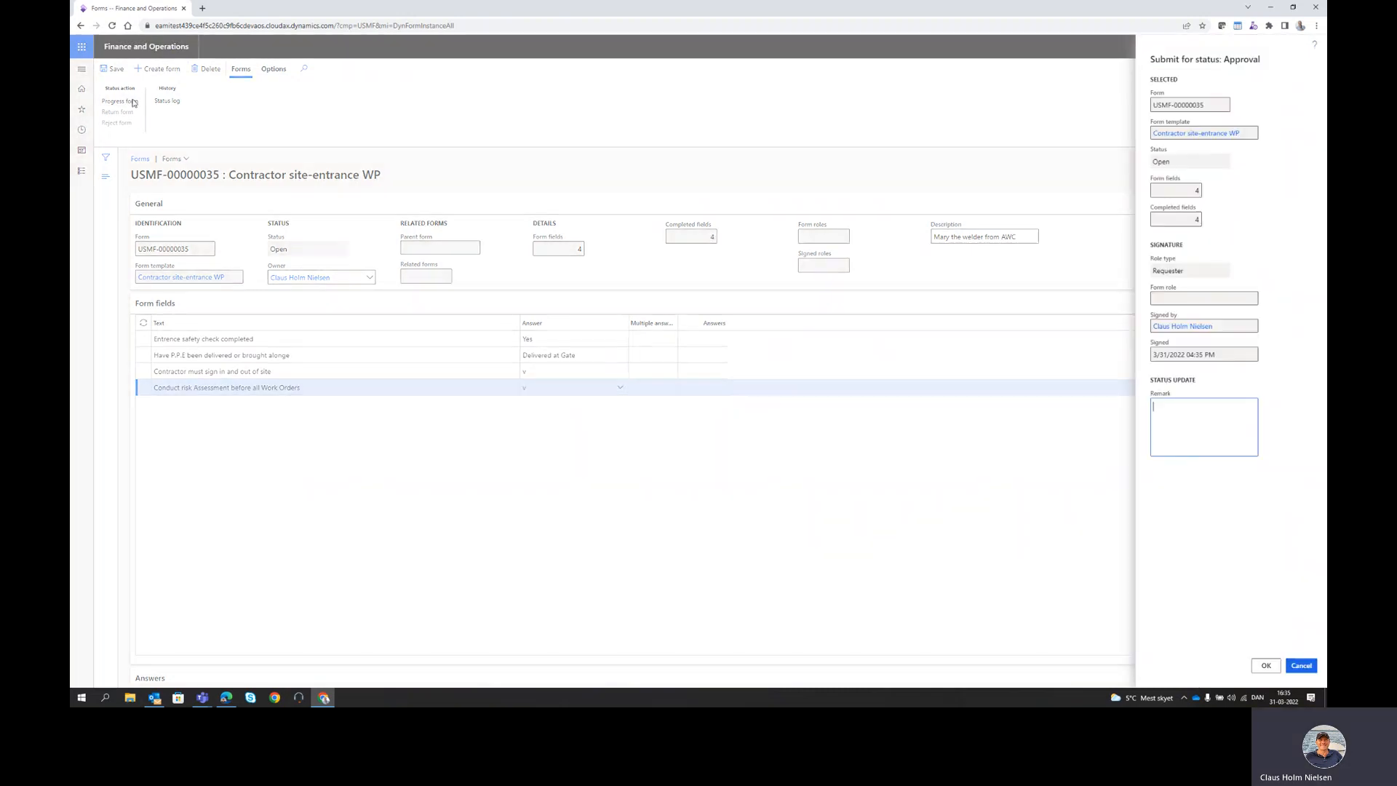
left_click(1266, 666)
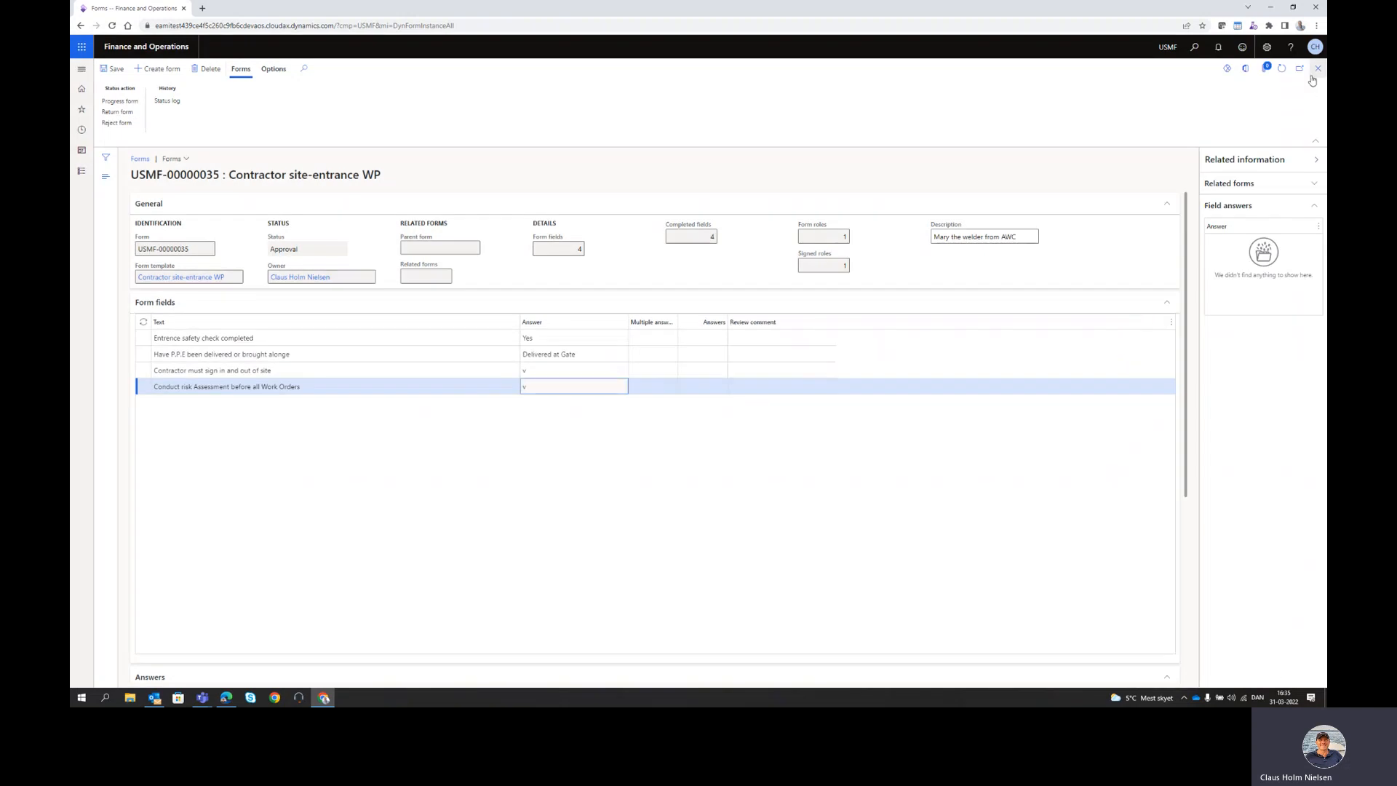
left_click(134, 104)
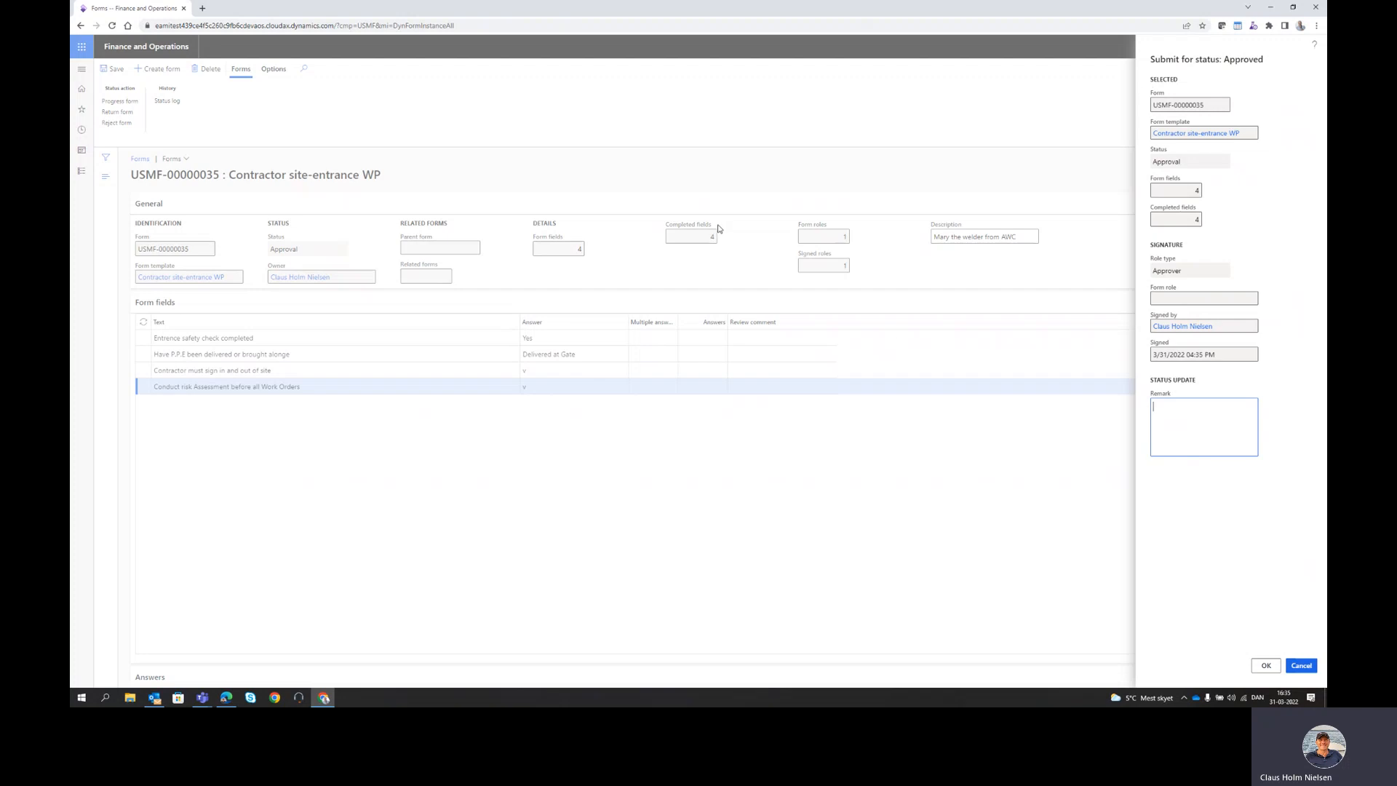
left_click(1266, 665)
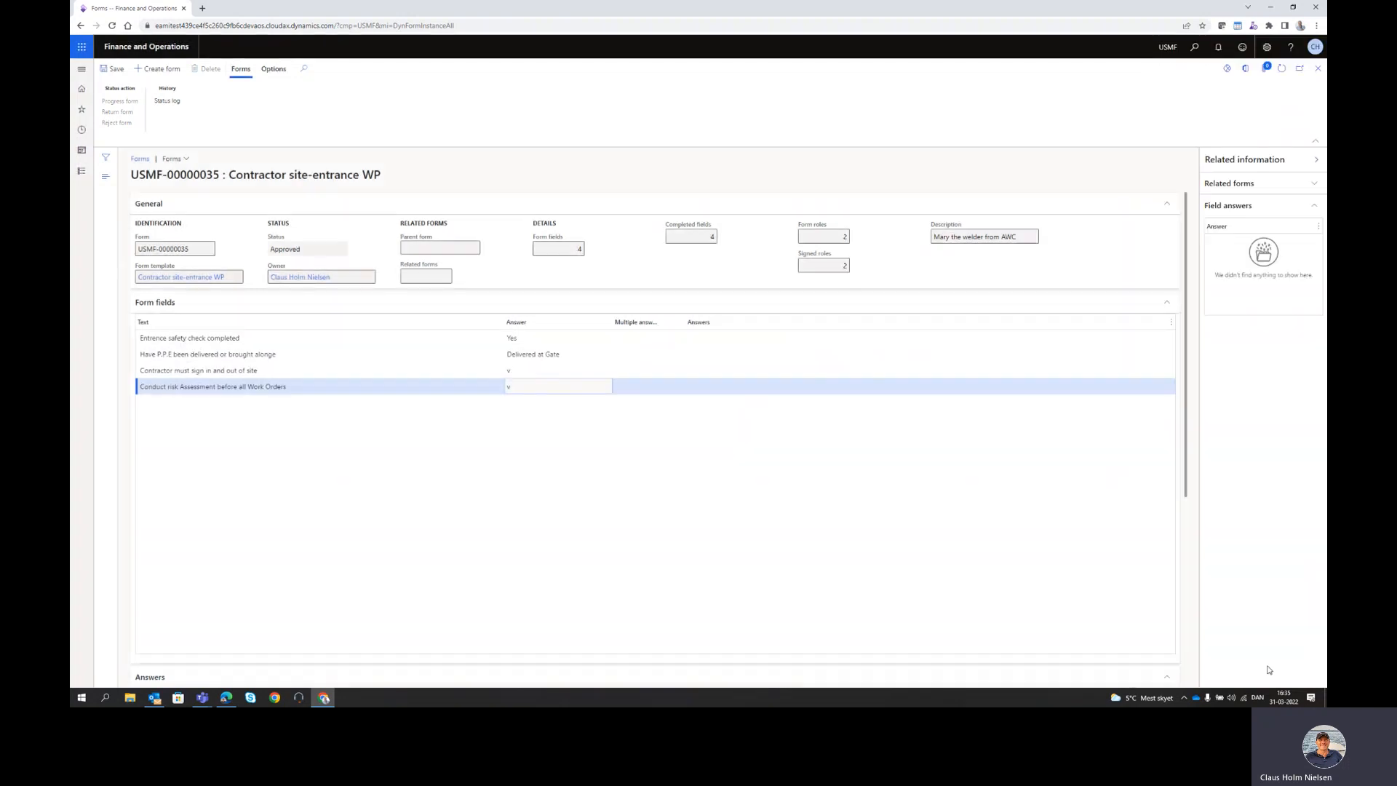
left_click(1317, 69)
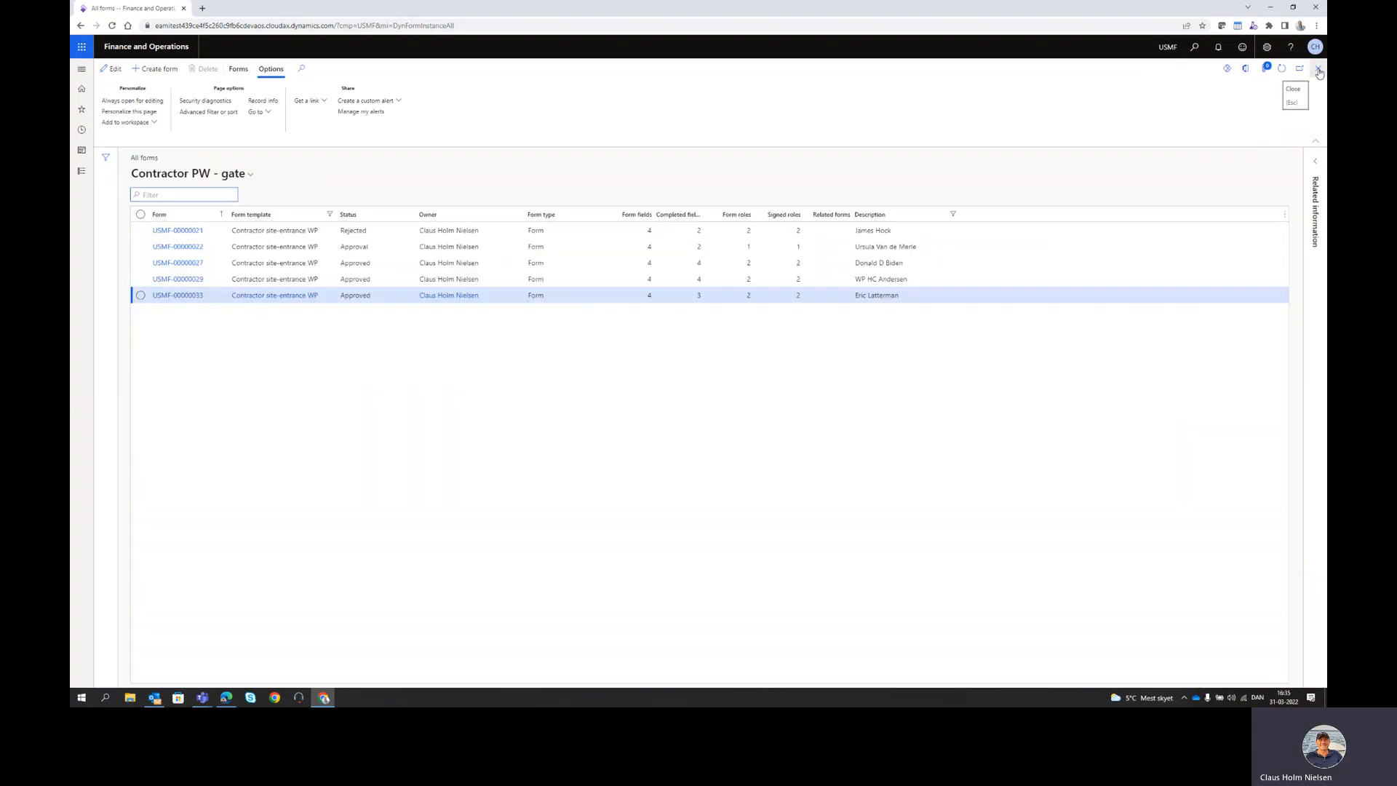
left_click(1319, 70)
- Refresh the Gate workspace so permit USMF-00000035 appears as Approved
left_click(1281, 68)
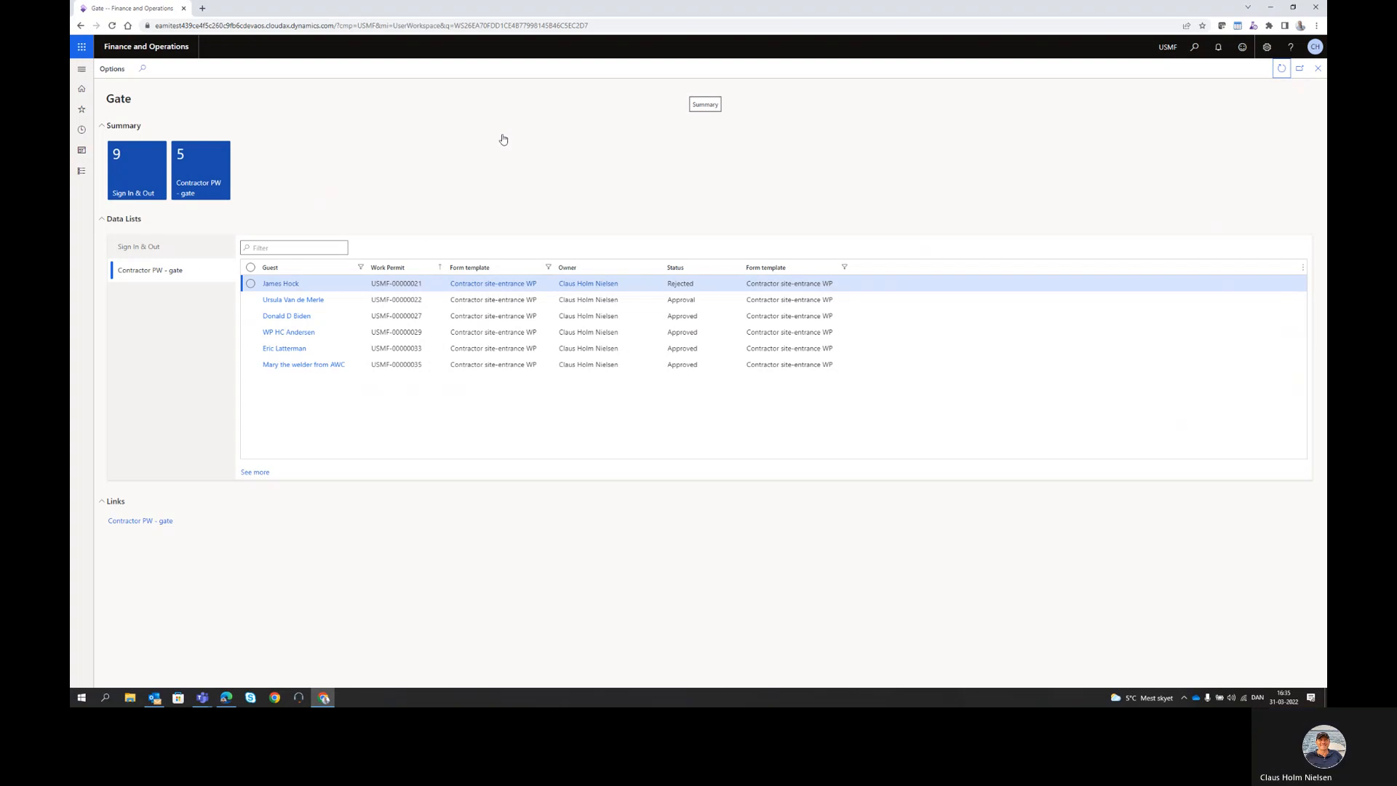